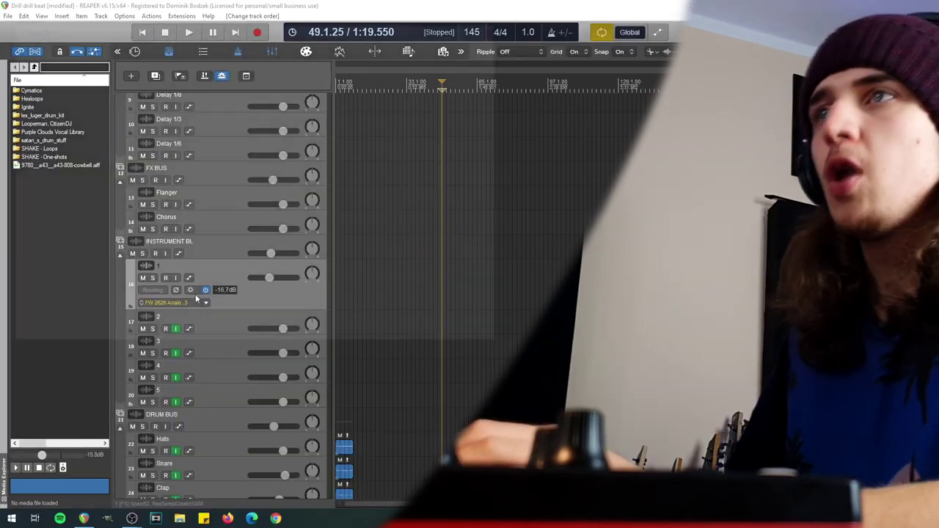
Step: Remove Xpand!2 from track 1's effects chain and load the drill 1 sample into ReaSamplOmatic5000
{"action": "left_click", "coordinate": [199, 300]}
{"action": "left_click", "coordinate": [52, 313]}
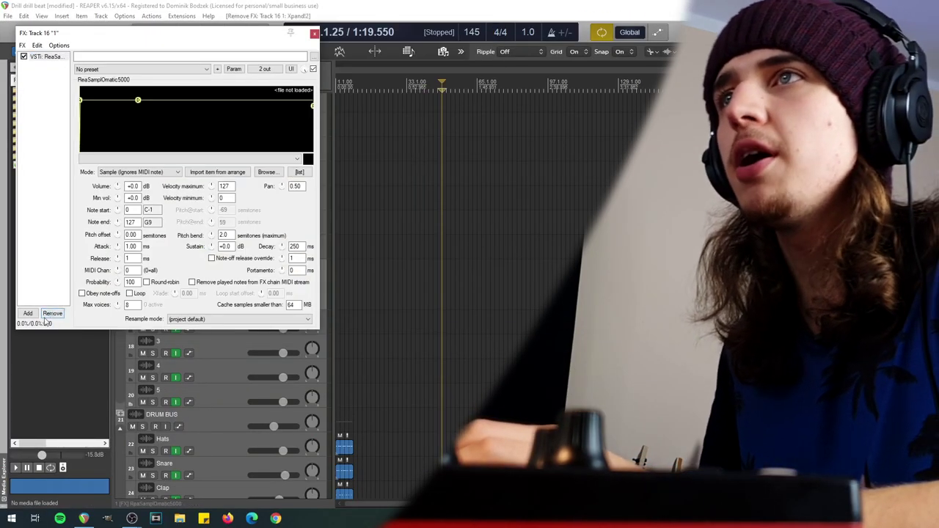
{"action": "left_click", "coordinate": [266, 172]}
{"action": "double_click", "coordinate": [260, 187]}
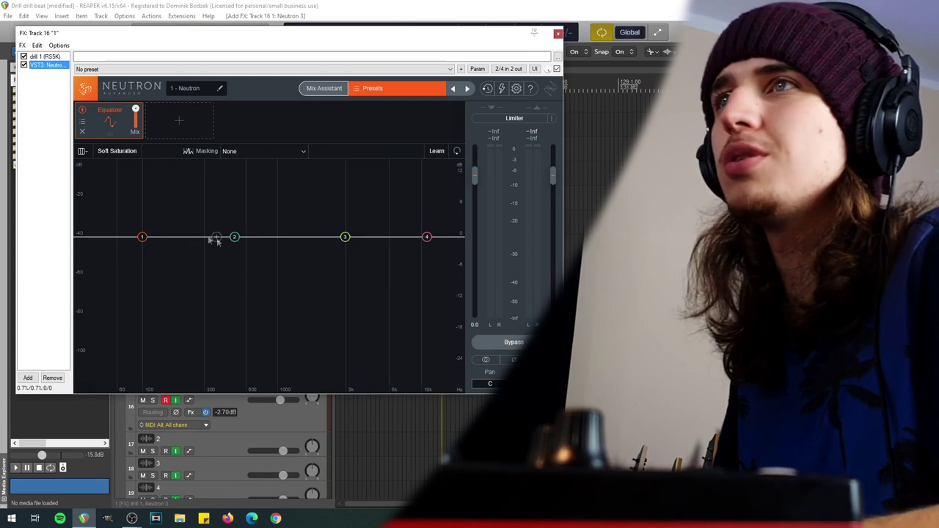
Step: In Neutron's equalizer, make the first band a flat highpass at 512 Hz and lower the high shelf to -3.0 dB at 11615 Hz
{"action": "left_click", "coordinate": [143, 237]}
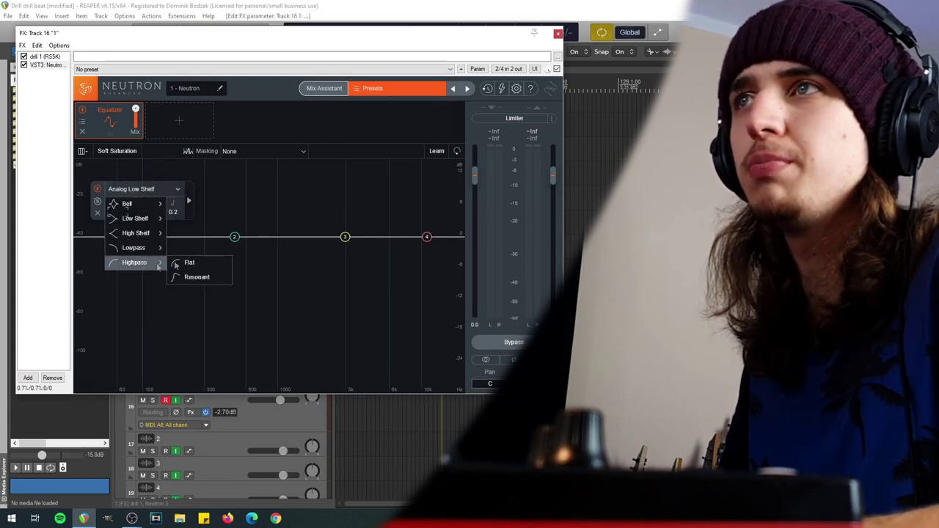
{"action": "left_click", "coordinate": [189, 262]}
{"action": "left_click_drag", "start_coordinate": [143, 237], "coordinate": [235, 253]}
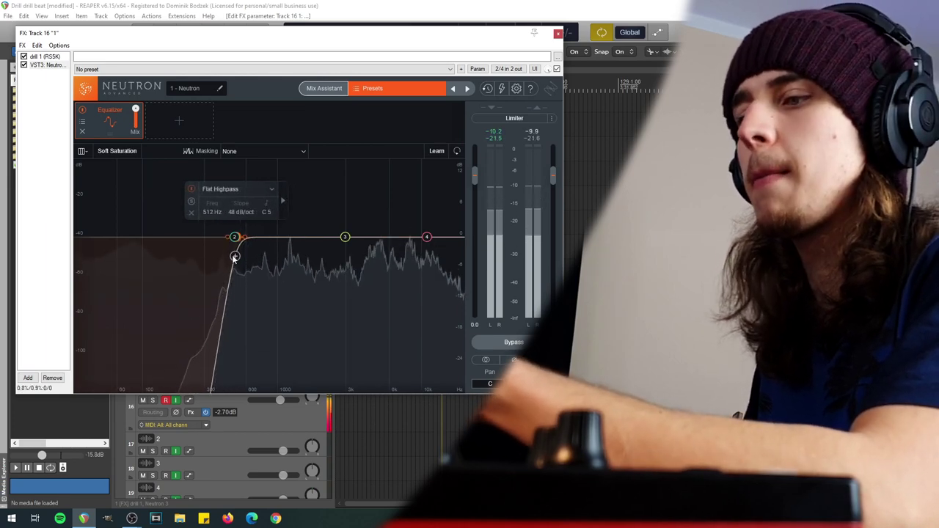
{"action": "left_click", "coordinate": [174, 116]}
{"action": "left_click", "coordinate": [274, 114]}
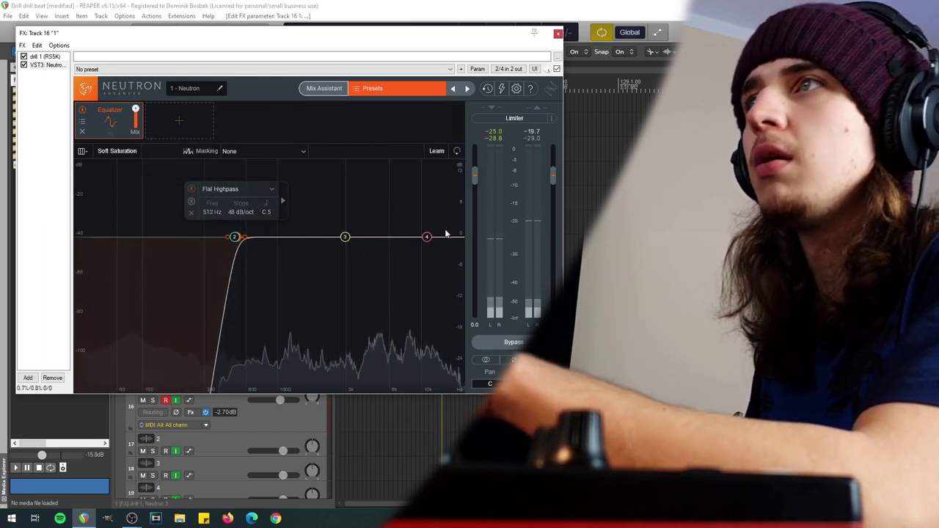
{"action": "left_click_drag", "start_coordinate": [427, 237], "coordinate": [433, 255]}
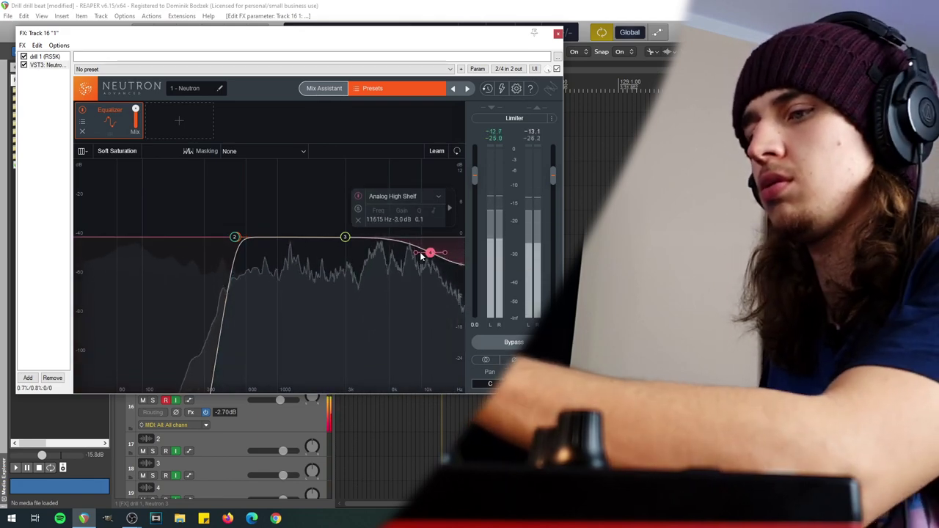
Step: Add an Exciter module after the equalizer and split it into three bands, with the lower crossover at 1.4 kHz
{"action": "left_click", "coordinate": [179, 119]}
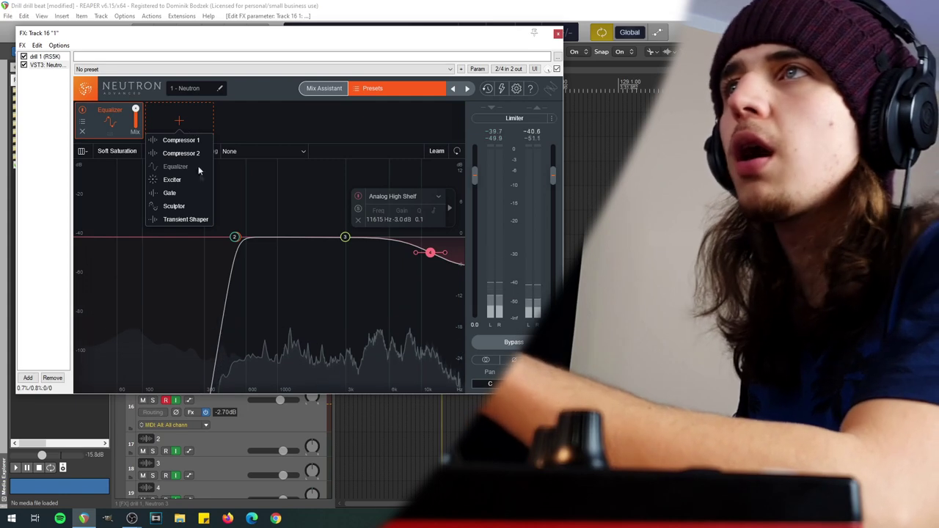
{"action": "left_click", "coordinate": [185, 182]}
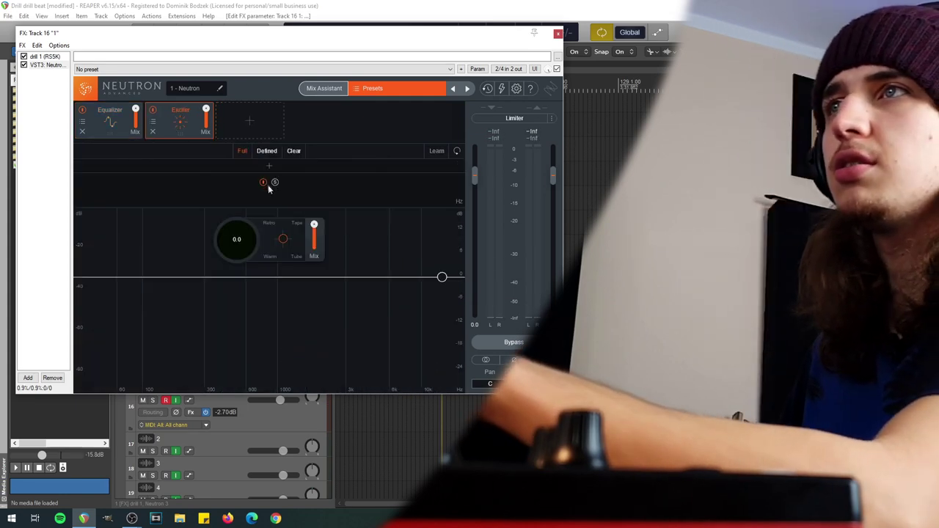
{"action": "left_click_drag", "start_coordinate": [286, 170], "coordinate": [408, 169]}
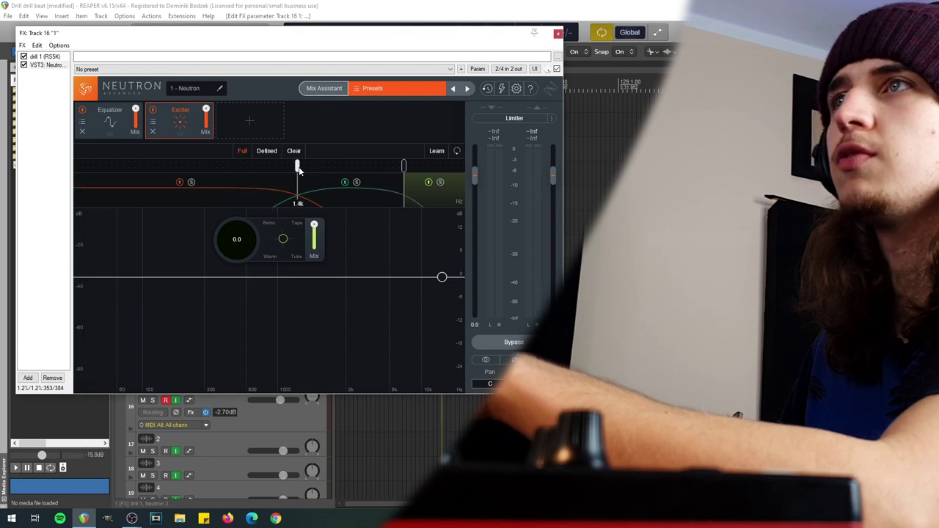
Step: Set the exciter's middle band to 15.0 toward Retro, high band toward Tube and low band to 9.2 toward Tape, comparing with Neutron bypassed
{"action": "left_click", "coordinate": [328, 190]}
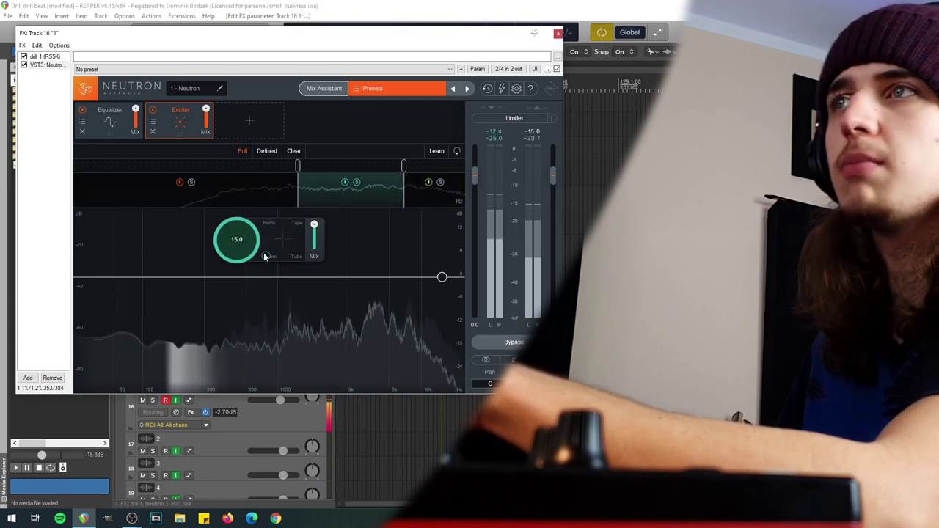
{"action": "left_click_drag", "start_coordinate": [257, 230], "coordinate": [256, 227]}
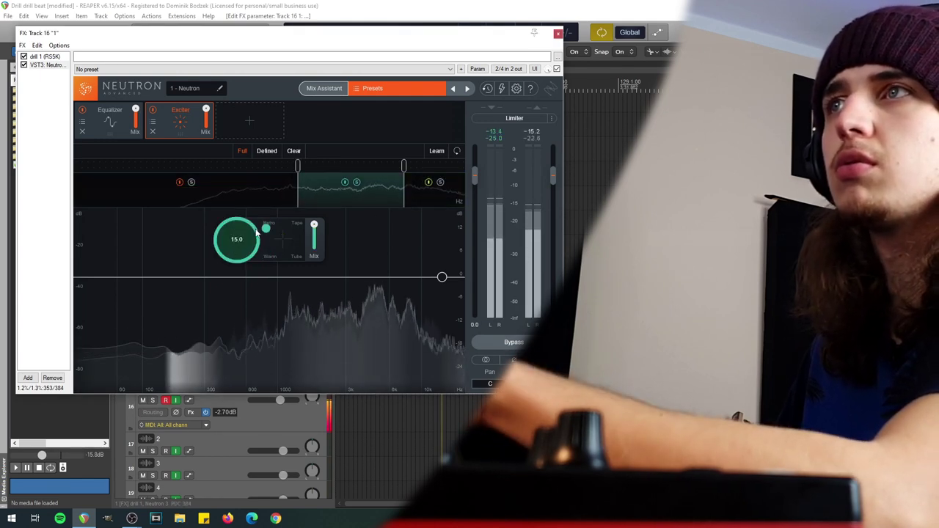
{"action": "left_click", "coordinate": [425, 195]}
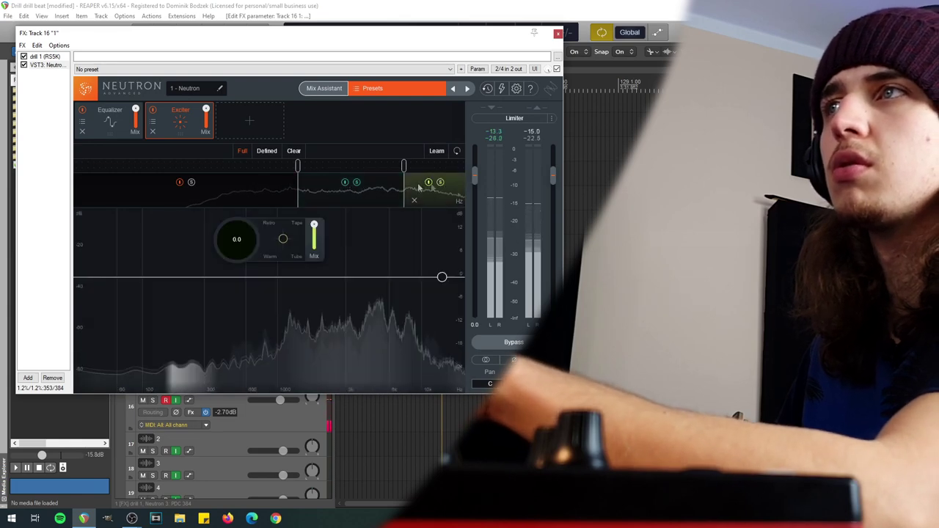
{"action": "left_click_drag", "start_coordinate": [283, 238], "coordinate": [308, 258]}
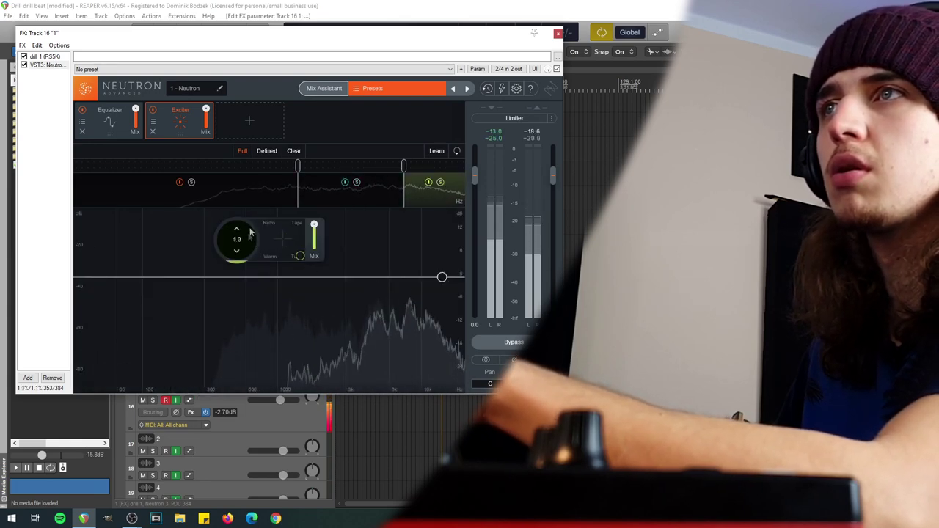
{"action": "left_click", "coordinate": [248, 166]}
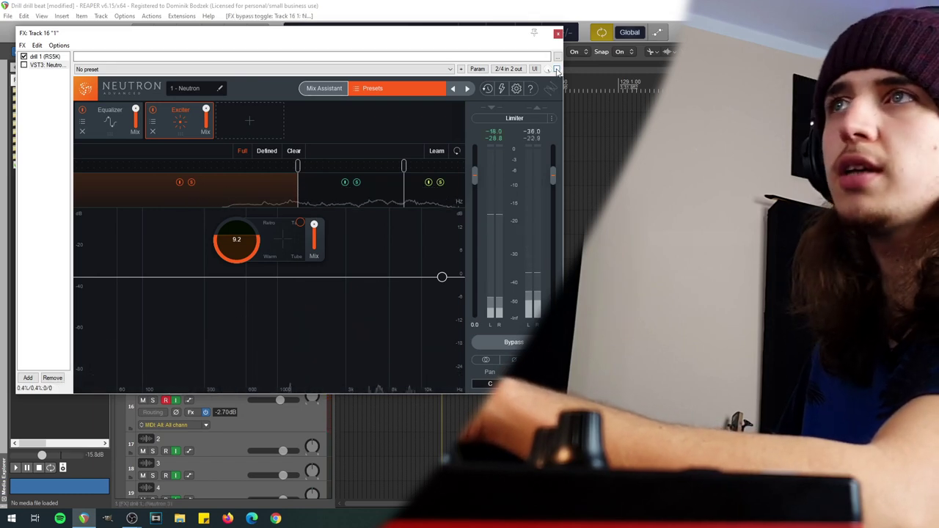
{"action": "left_click", "coordinate": [557, 69]}
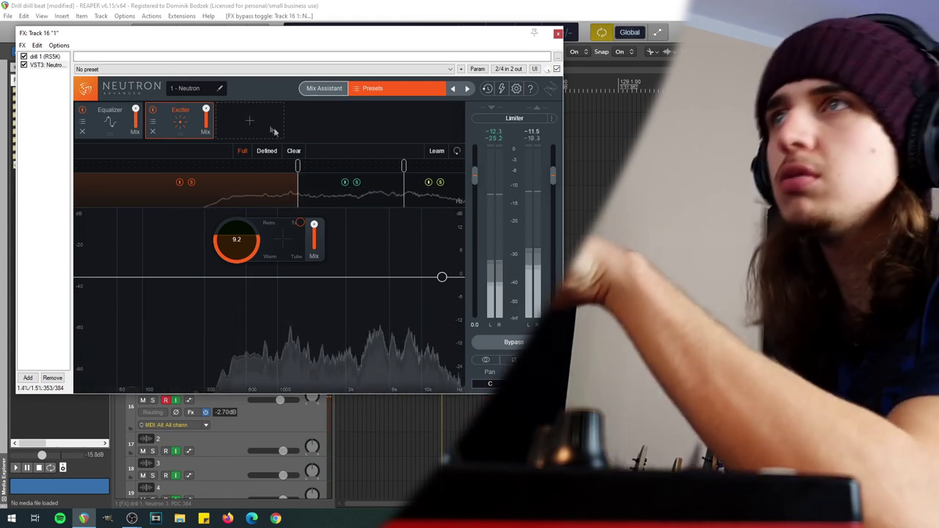
Step: Set the high shelf to -5.1 dB at 5523 Hz in the equalizer placed after the exciter, and add a Transient Shaper with a preset
{"action": "left_click", "coordinate": [273, 127]}
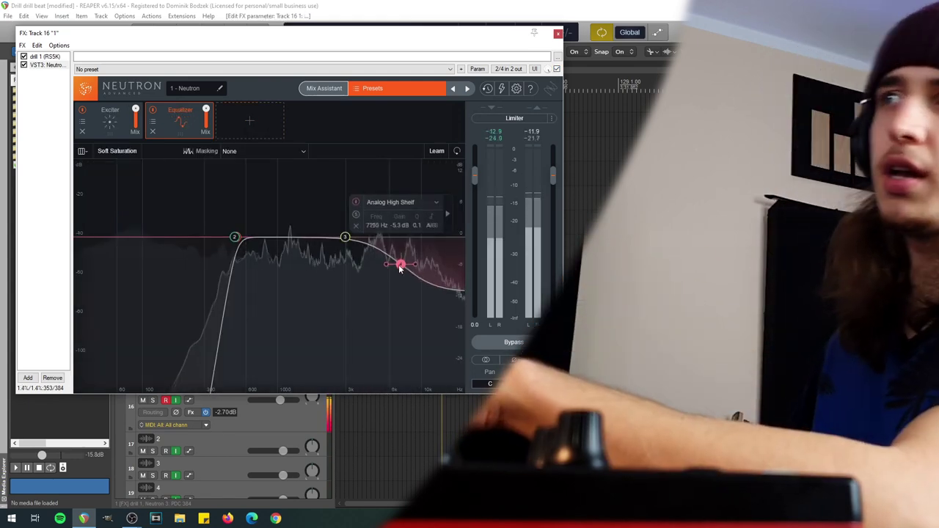
{"action": "left_click_drag", "start_coordinate": [402, 267], "coordinate": [383, 267]}
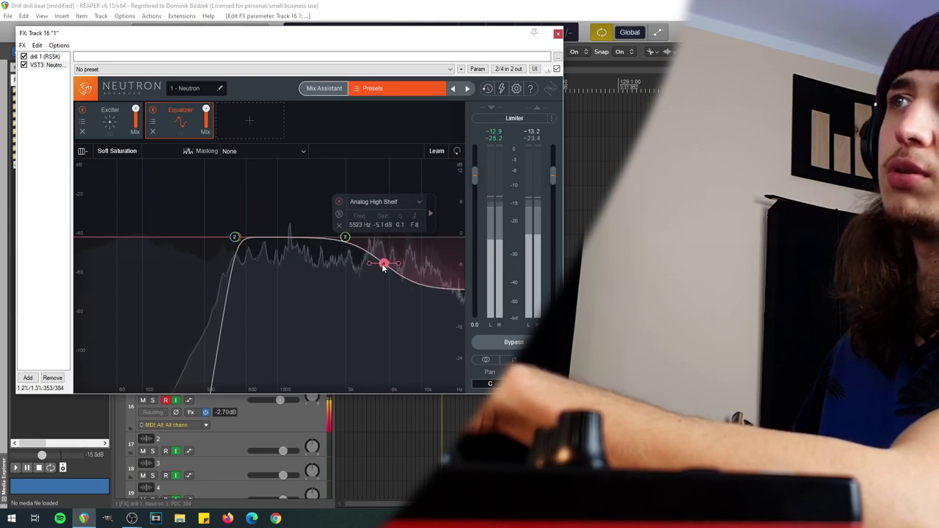
{"action": "left_click", "coordinate": [224, 123]}
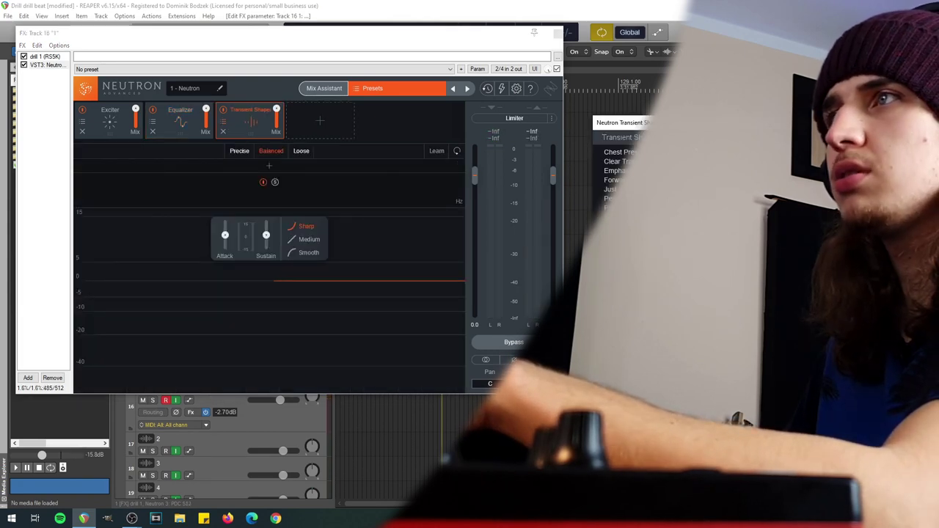
{"action": "left_click", "coordinate": [640, 180]}
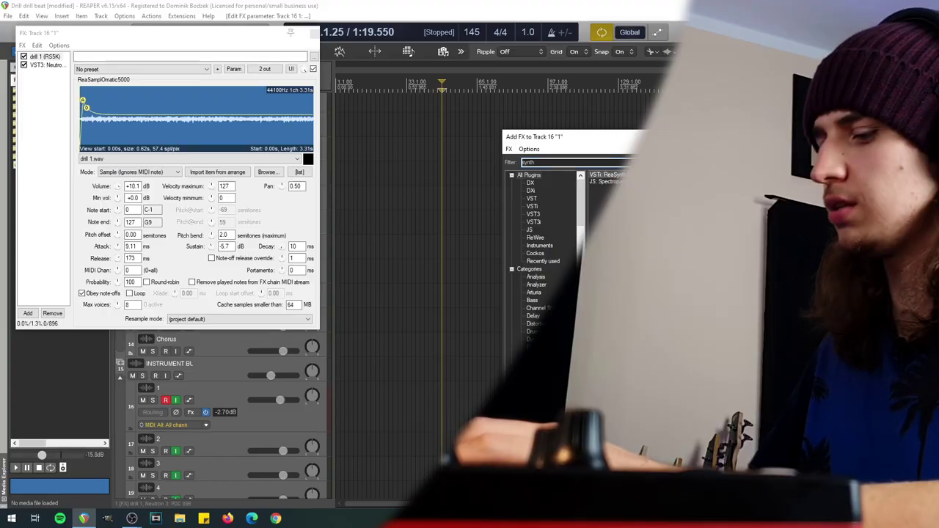
Step: Add ReaSynth to track 1's effects chain alongside the drill 1 sampler
{"action": "key", "text": "Return"}
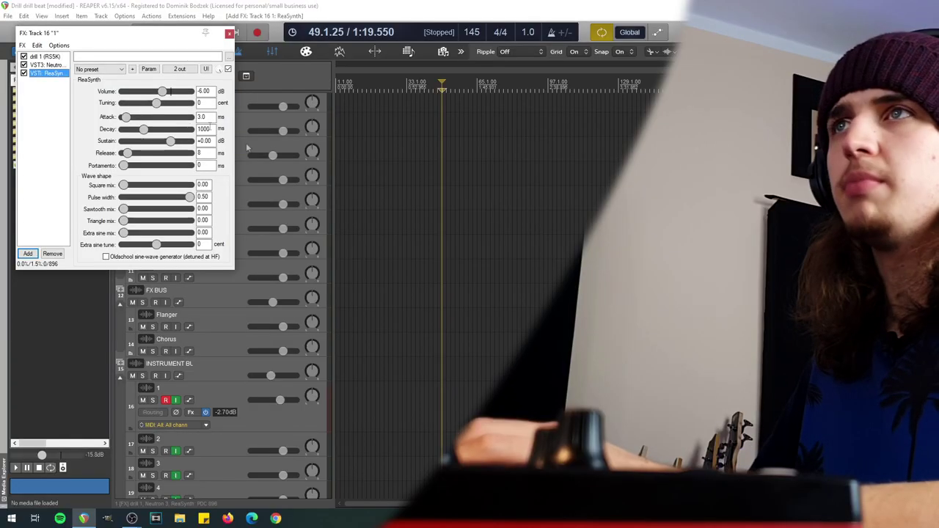
{"action": "left_click", "coordinate": [24, 64]}
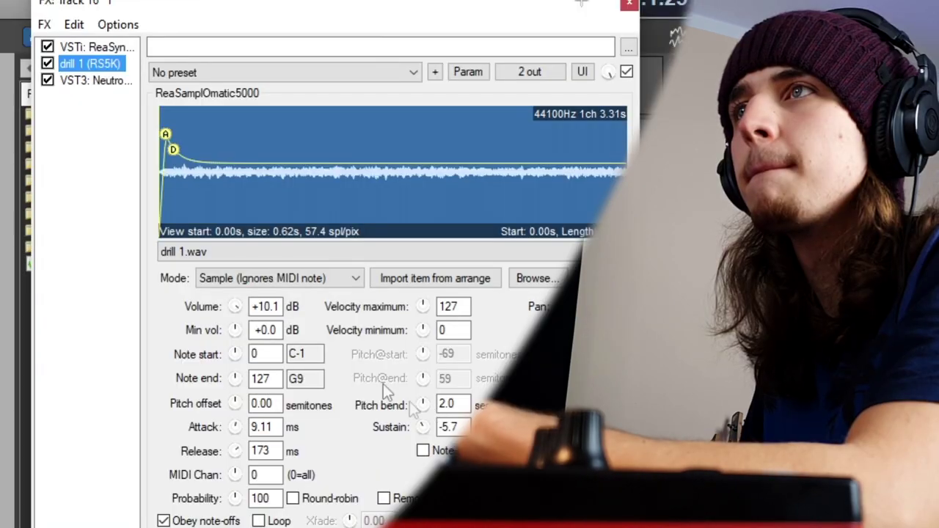
Step: Switch the drill 1 sampler to Note (Semitone shifted) mode and tune its start pitch
{"action": "left_click", "coordinate": [315, 278]}
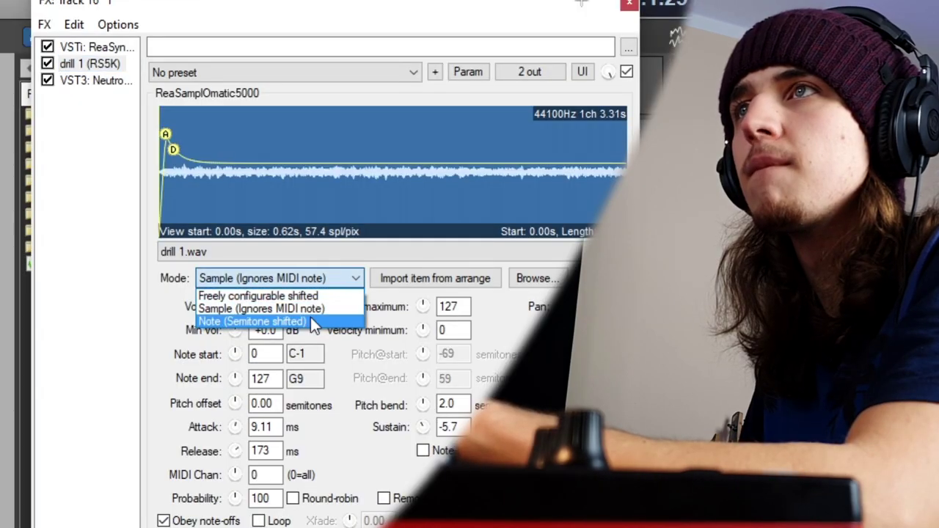
{"action": "left_click", "coordinate": [310, 320]}
{"action": "left_click_drag", "start_coordinate": [416, 343], "coordinate": [416, 339]}
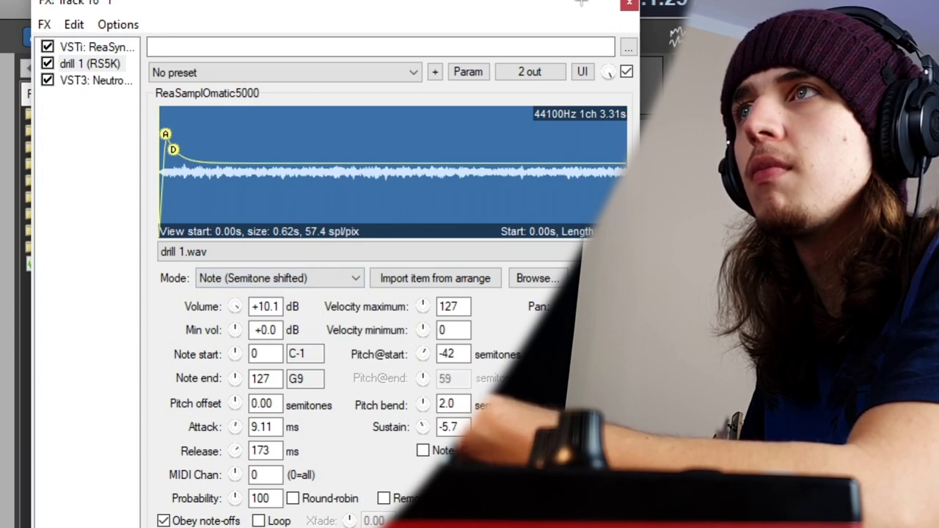
{"action": "left_click_drag", "start_coordinate": [422, 354], "coordinate": [423, 360]}
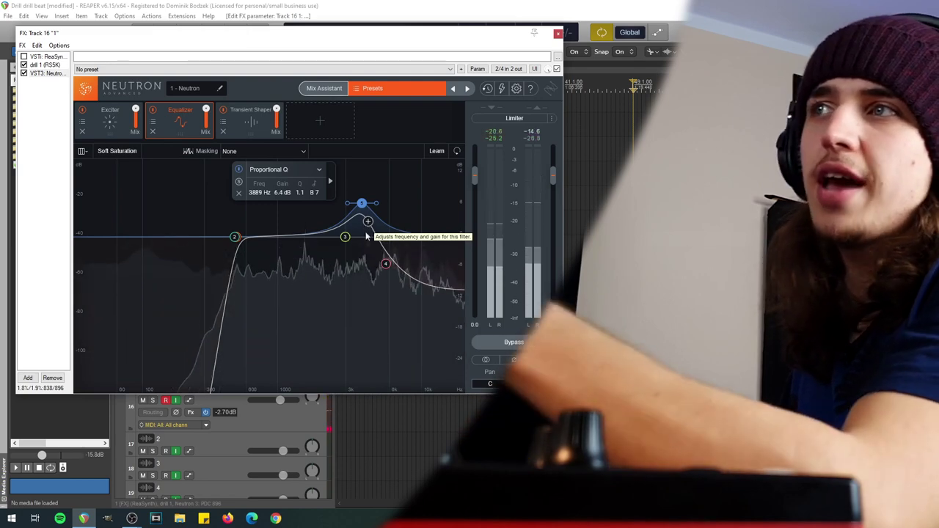
{"action": "left_click", "coordinate": [52, 65]}
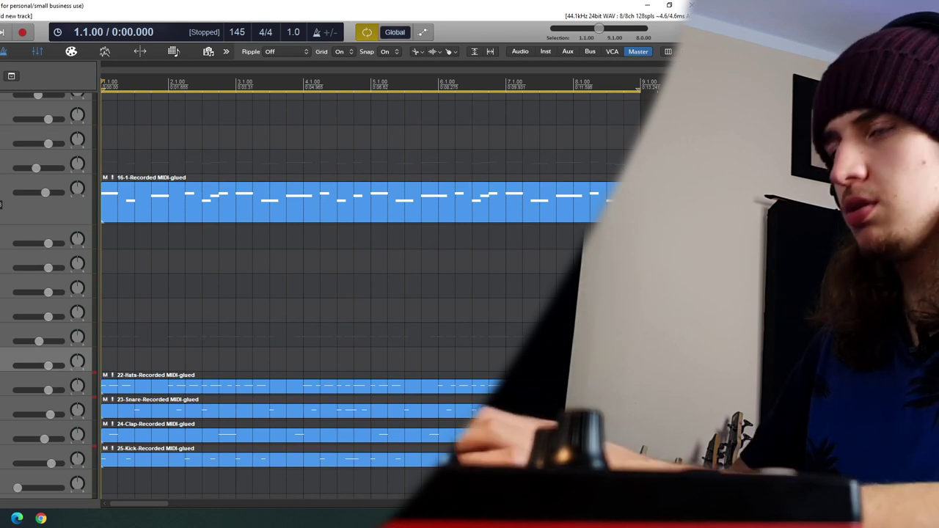
Step: Load the clank sample into a new ReaSamplOmatic5000 on the Perc track and set its mode to Note (Semitone shifted)
{"action": "key", "text": "f"}
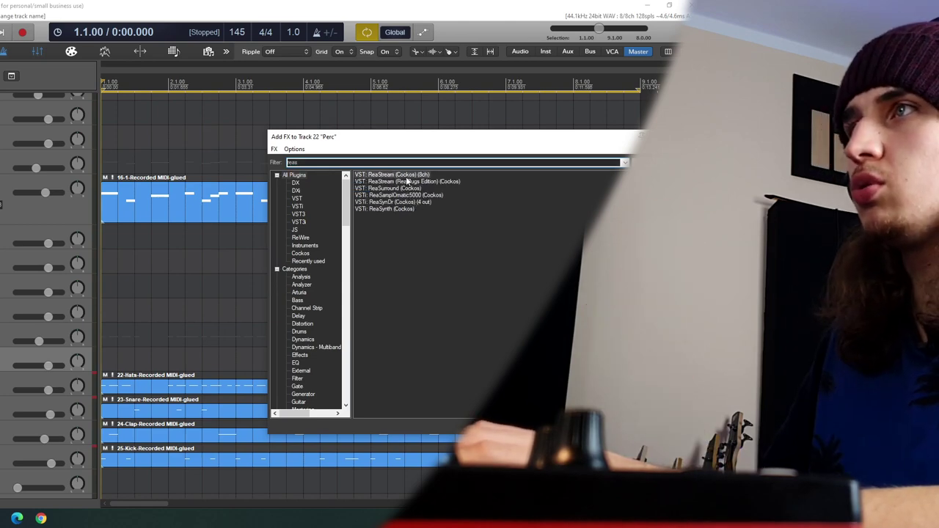
{"action": "double_click", "coordinate": [399, 194]}
{"action": "left_click", "coordinate": [215, 149]}
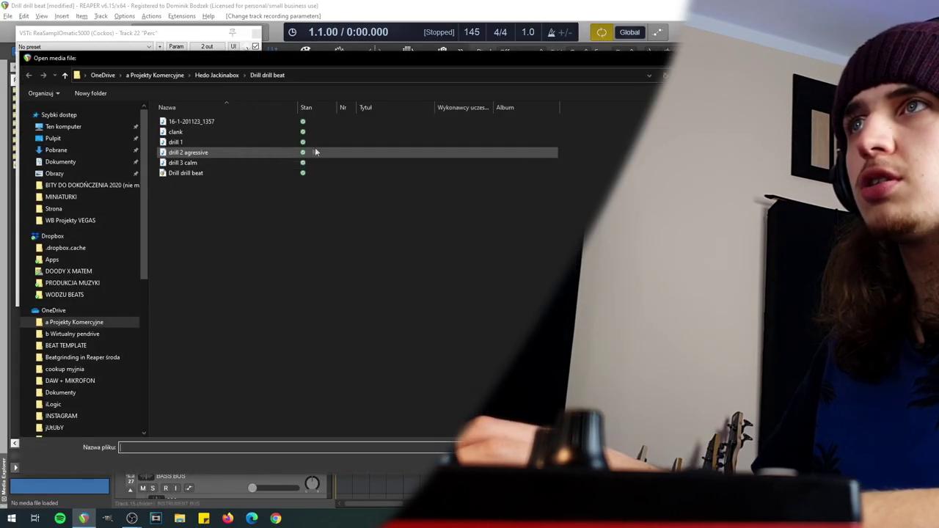
{"action": "left_click", "coordinate": [219, 132]}
{"action": "double_click", "coordinate": [222, 132]}
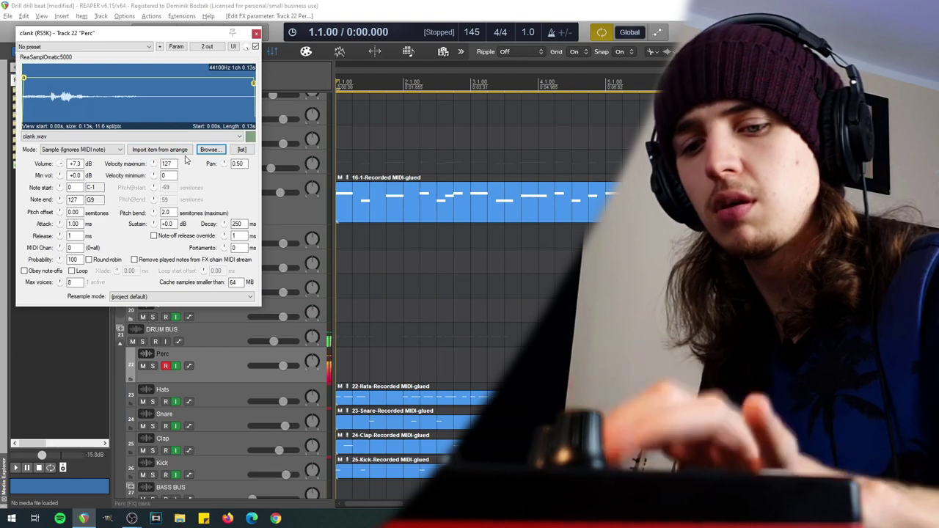
{"action": "left_click", "coordinate": [92, 149]}
{"action": "left_click", "coordinate": [92, 174]}
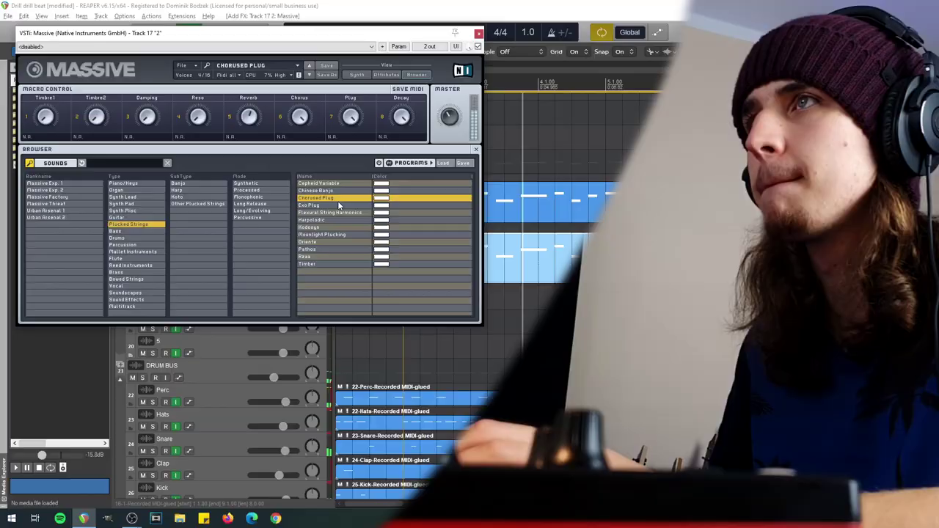
Step: Audition Massive's plucked-string presets Exo Plug, Flexural String Harmonics and Harpolodic on track 2, and close the instrument
{"action": "key", "text": "Down"}
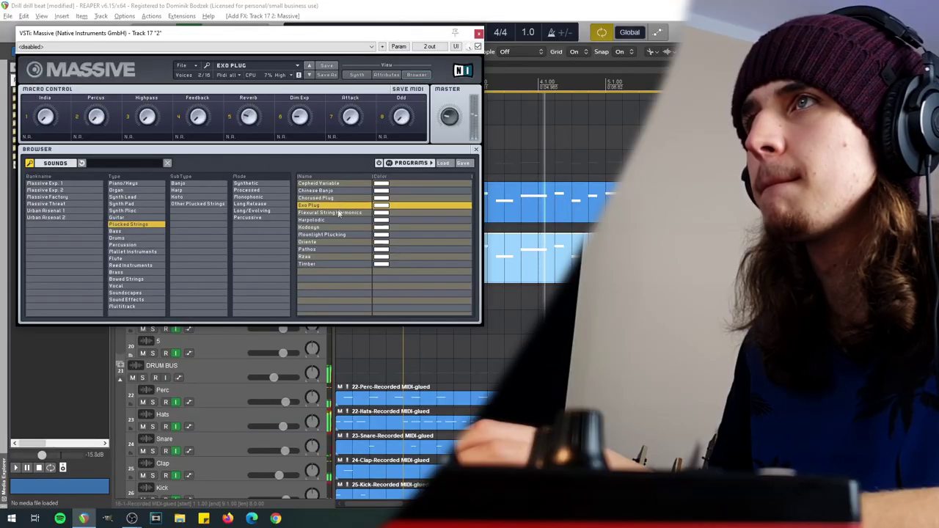
{"action": "left_click", "coordinate": [336, 214]}
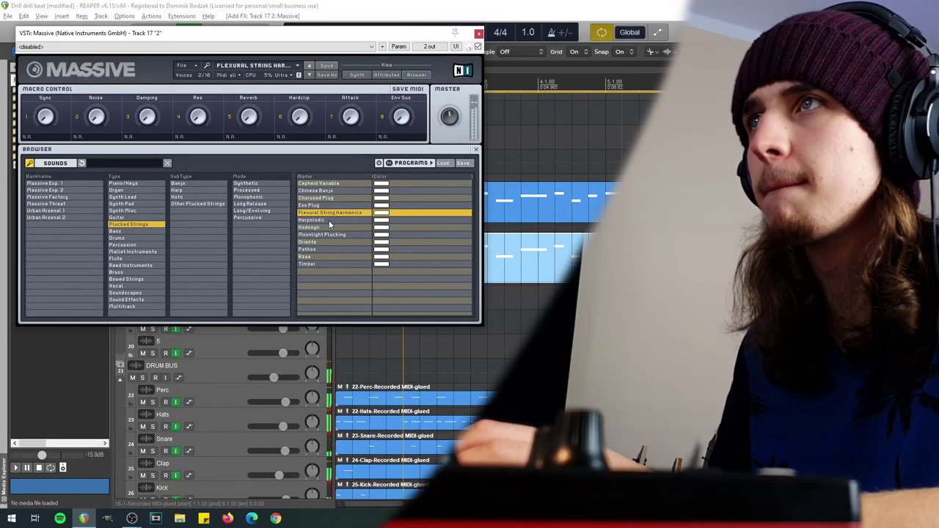
{"action": "left_click", "coordinate": [329, 220]}
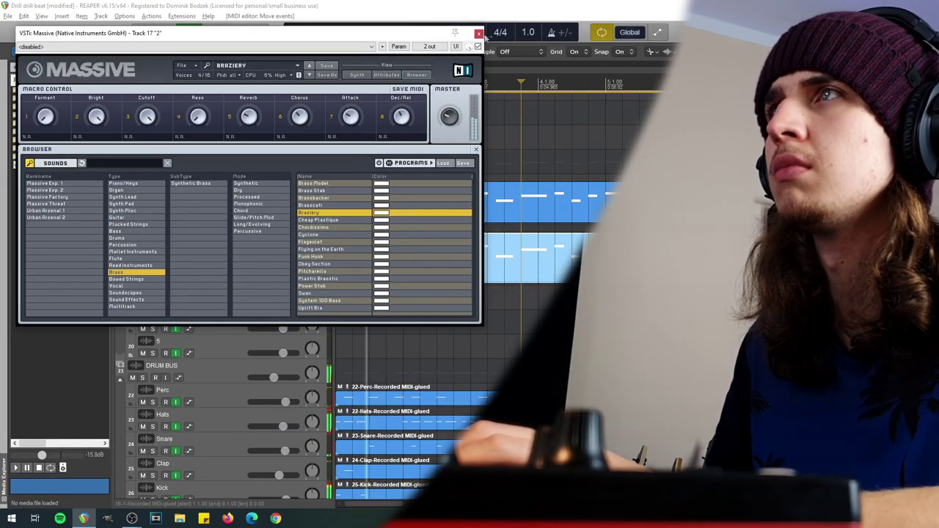
{"action": "left_click", "coordinate": [479, 34]}
Step: Stop playback, enlarge track 3 and add the Xpand!2 instrument to it
{"action": "scroll", "coordinate": [440, 200], "scroll_direction": "down", "scroll_amount": 2}
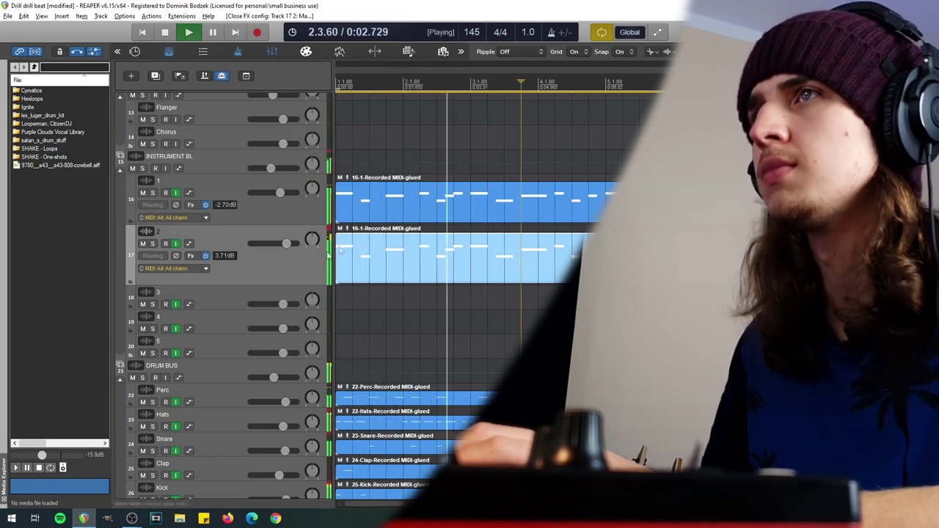
{"action": "key", "text": "space"}
{"action": "left_click", "coordinate": [229, 308]}
{"action": "left_click_drag", "start_coordinate": [229, 312], "coordinate": [229, 354]}
{"action": "left_click", "coordinate": [194, 316]}
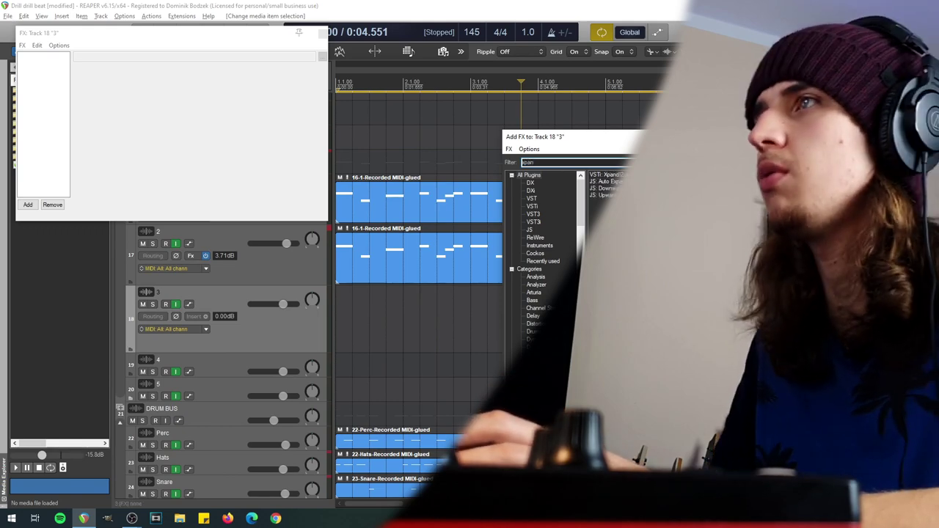
{"action": "key", "text": "Return"}
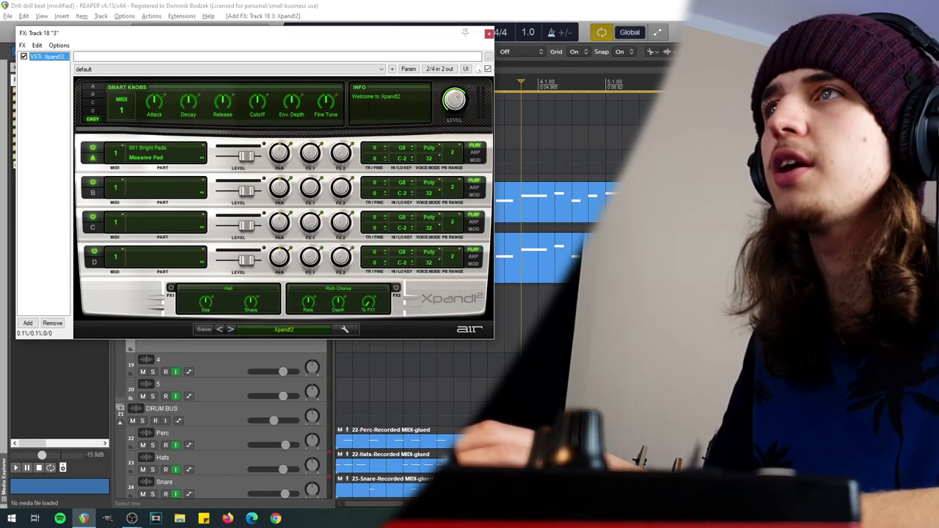
Step: Close the Xpand!2 window, make track 3 taller and select it
{"action": "left_click_drag", "start_coordinate": [247, 353], "coordinate": [248, 376]}
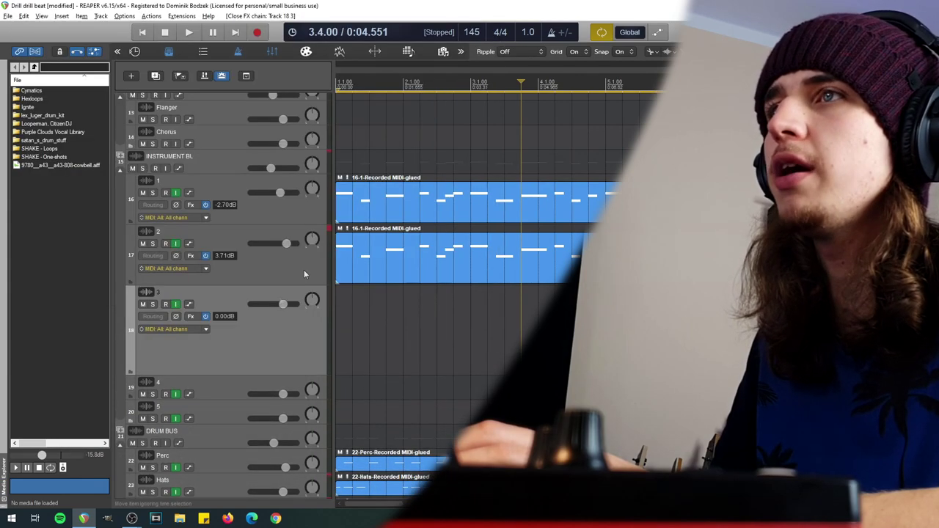
{"action": "left_click", "coordinate": [284, 329]}
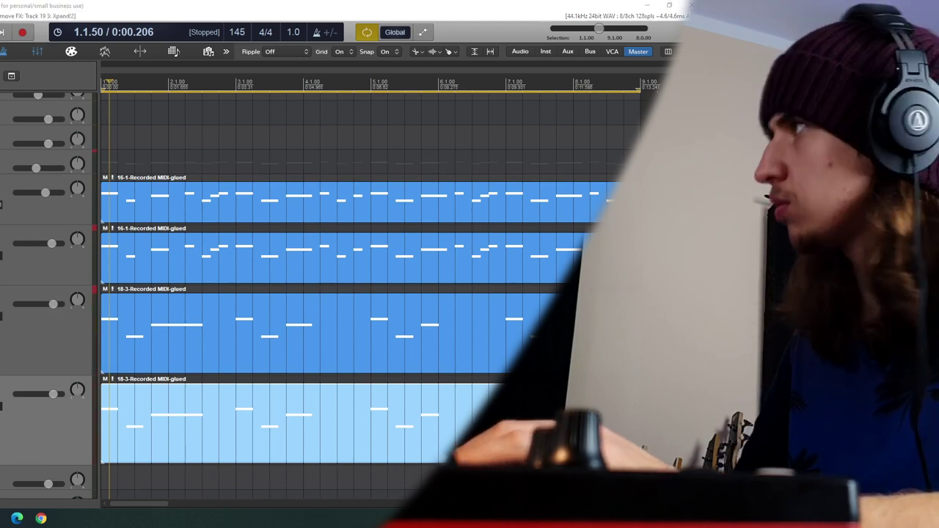
Step: Add OrchestralCompanionBrass to the duplicate of track 3 and load its 07 Ens Brass Staccato preset
{"action": "key", "text": "f"}
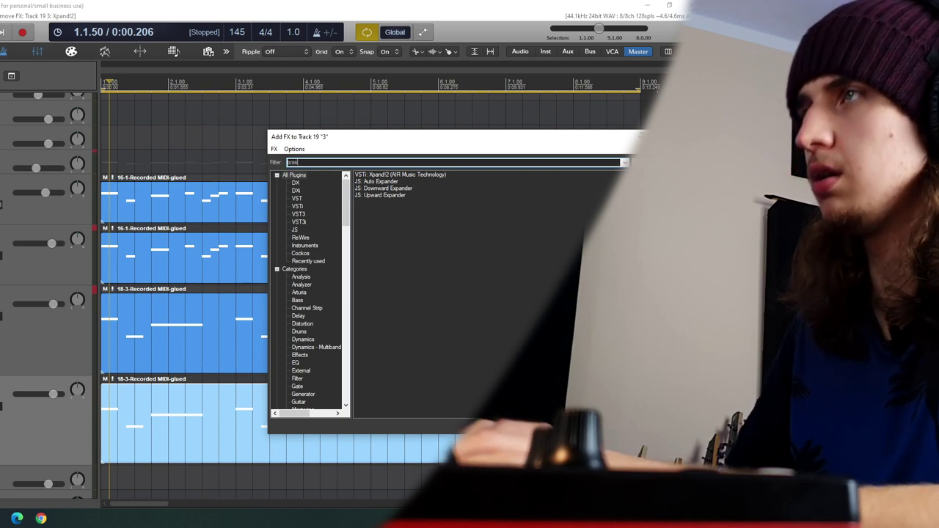
{"action": "left_click", "coordinate": [421, 176]}
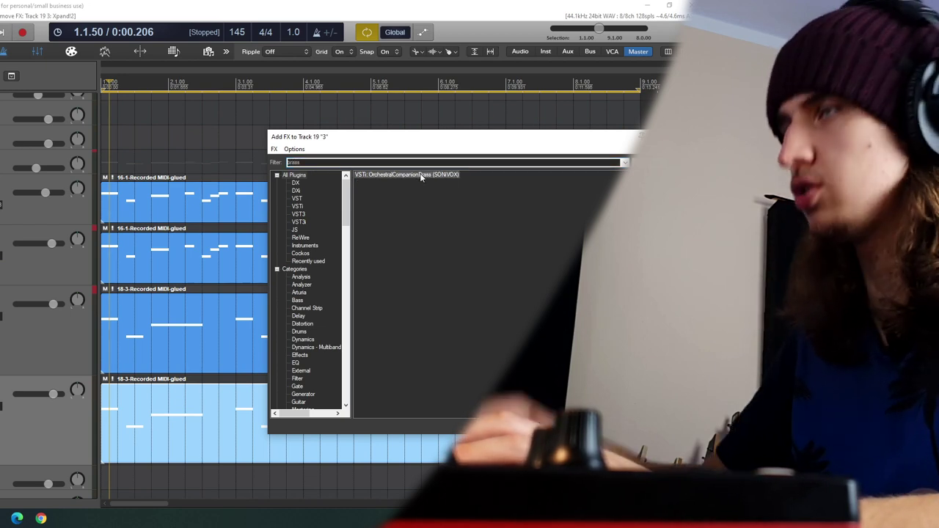
{"action": "double_click", "coordinate": [421, 176]}
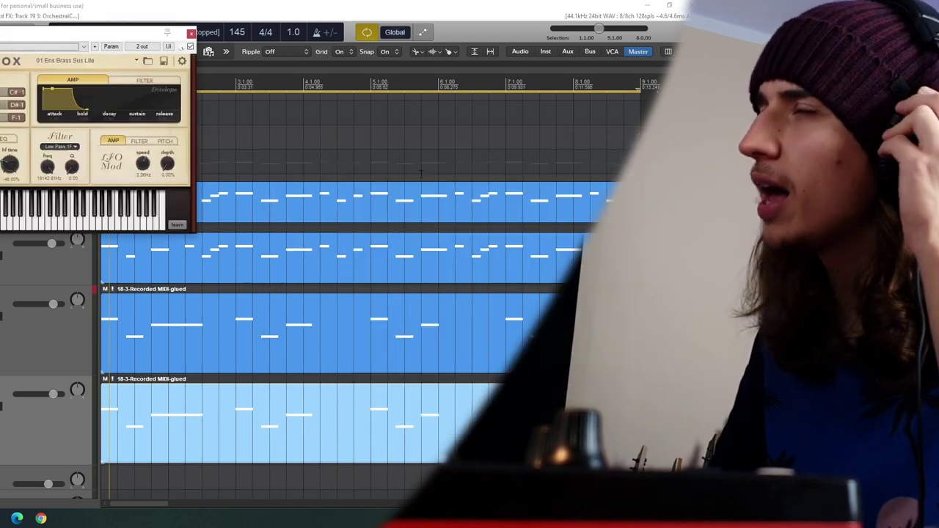
{"action": "left_click", "coordinate": [105, 62]}
{"action": "mouse_move", "coordinate": [110, 74]}
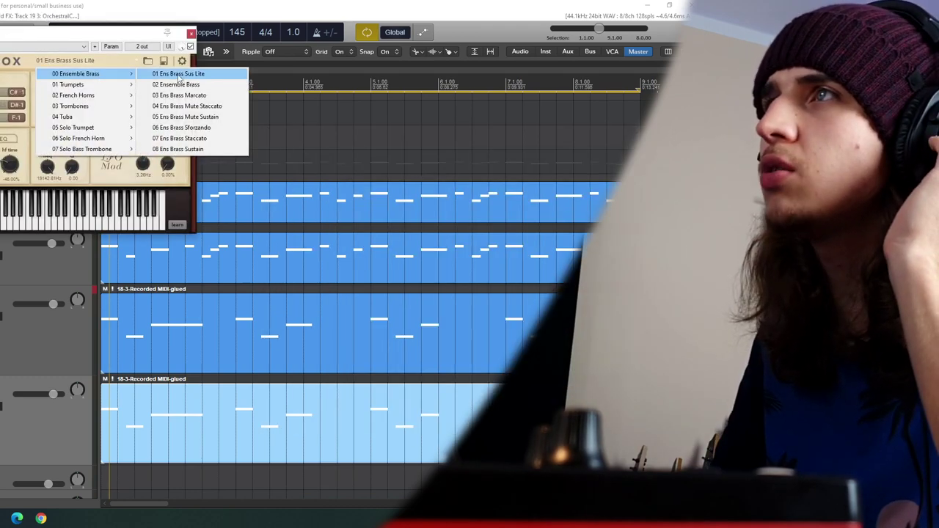
{"action": "left_click", "coordinate": [214, 139]}
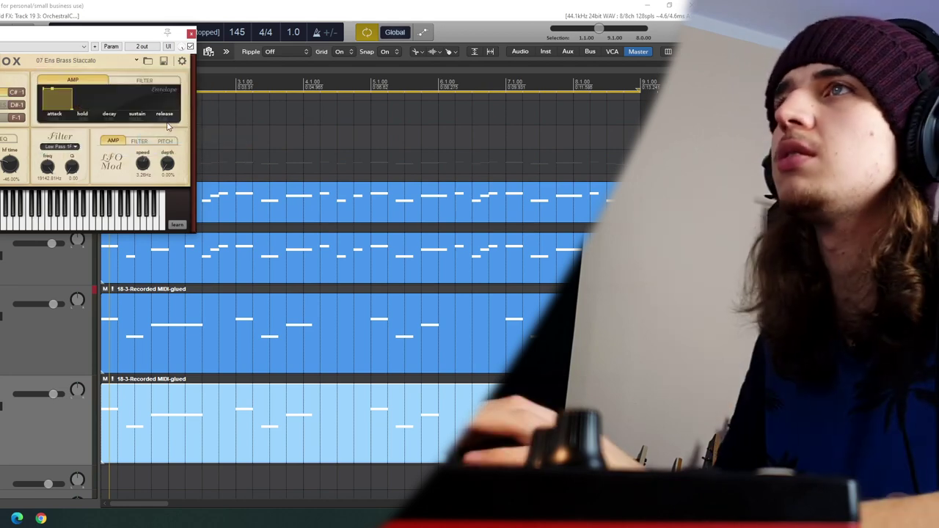
Step: Listen to the staccato brass track in solo and clear the solos on both track 3 layers
{"action": "left_click", "coordinate": [151, 395]}
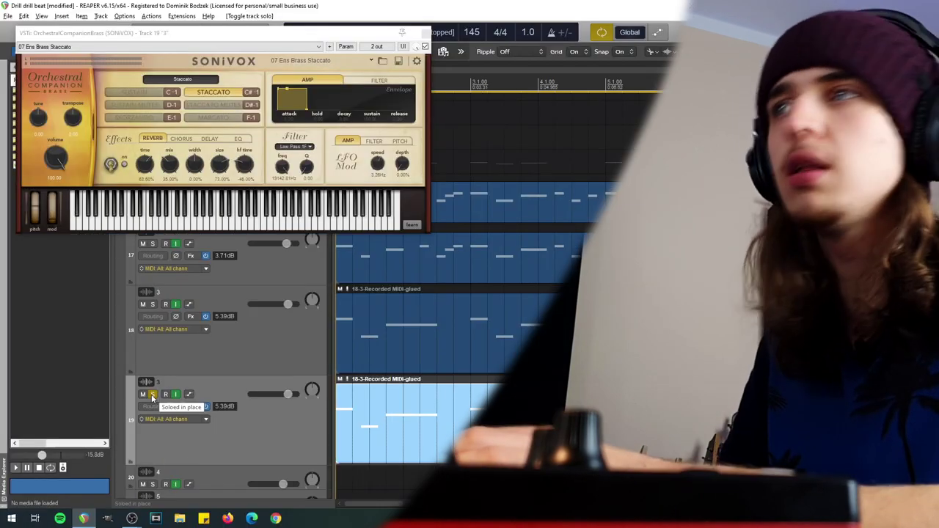
{"action": "key", "text": "space"}
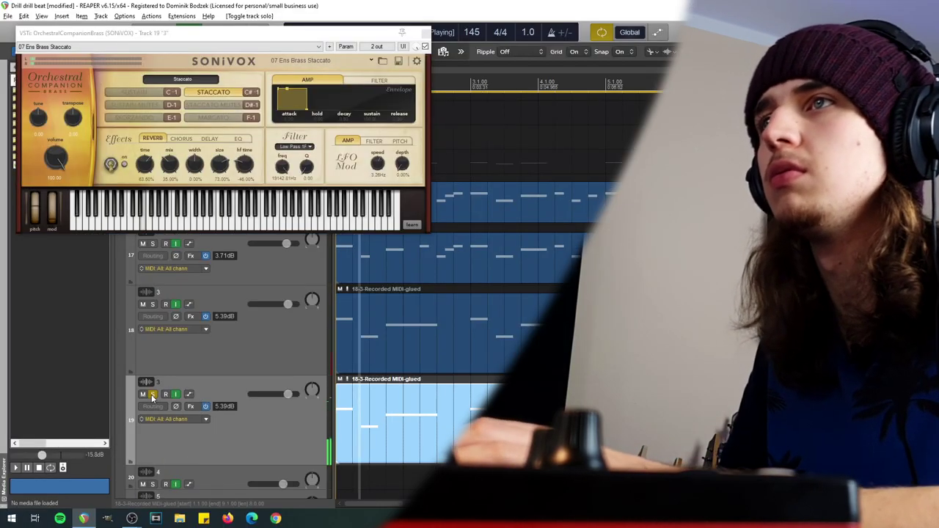
{"action": "left_click", "coordinate": [369, 63]}
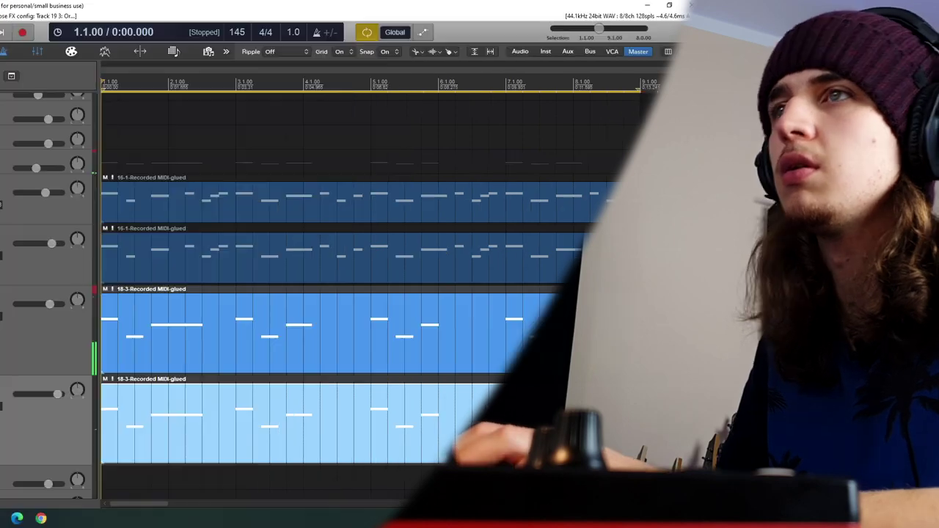
{"action": "left_click", "coordinate": [1, 395]}
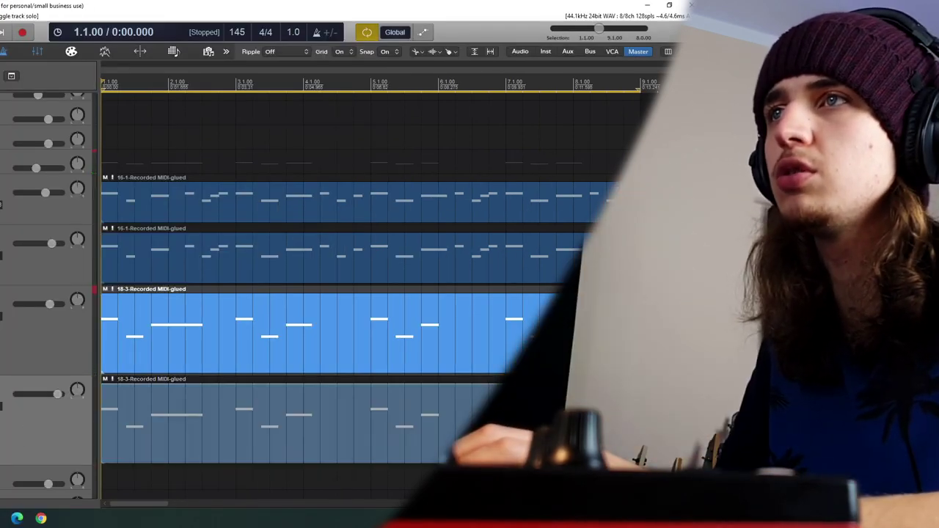
{"action": "left_click", "coordinate": [1, 305]}
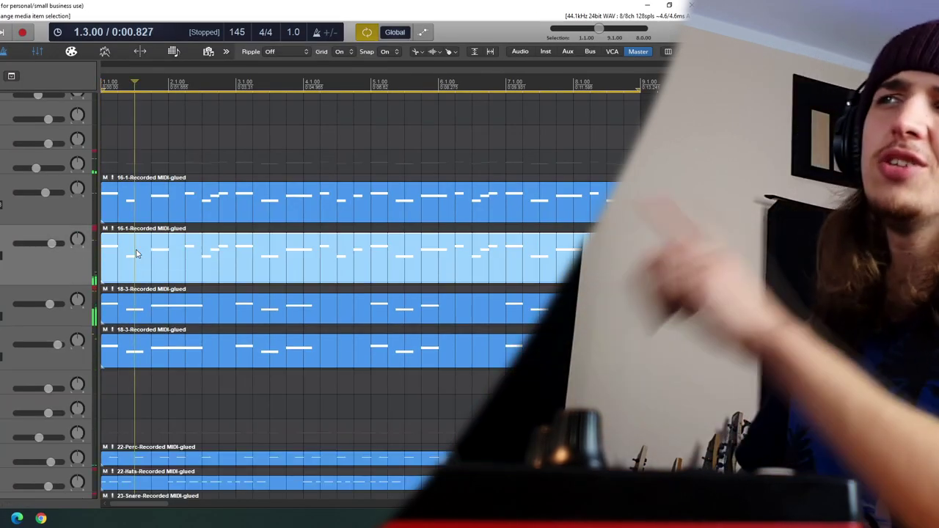
Step: Add the Serum synth to track 2 and browse its Bell presets
{"action": "left_click", "coordinate": [145, 269]}
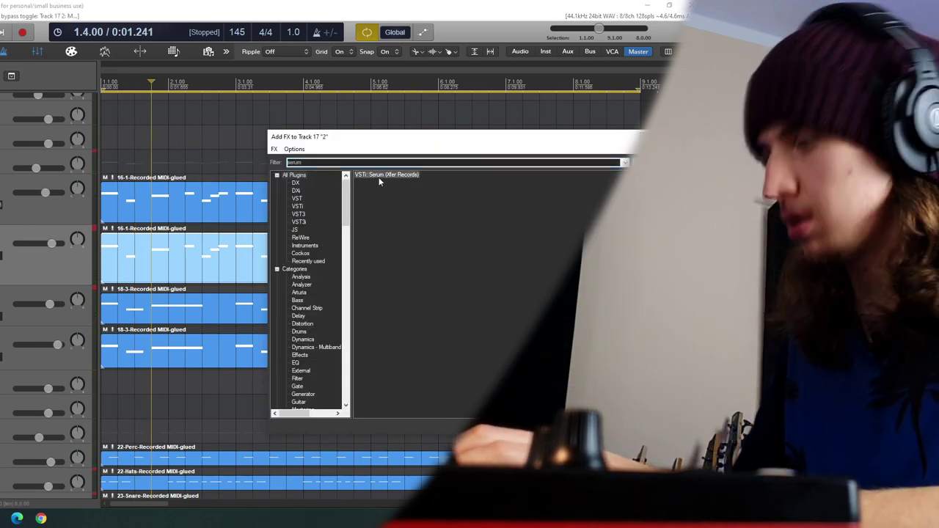
{"action": "double_click", "coordinate": [378, 177]}
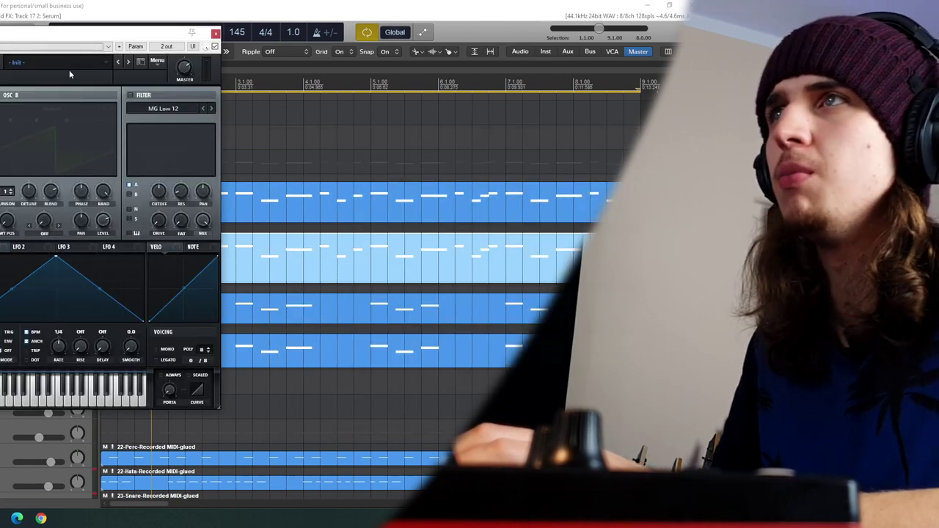
{"action": "left_click", "coordinate": [106, 62]}
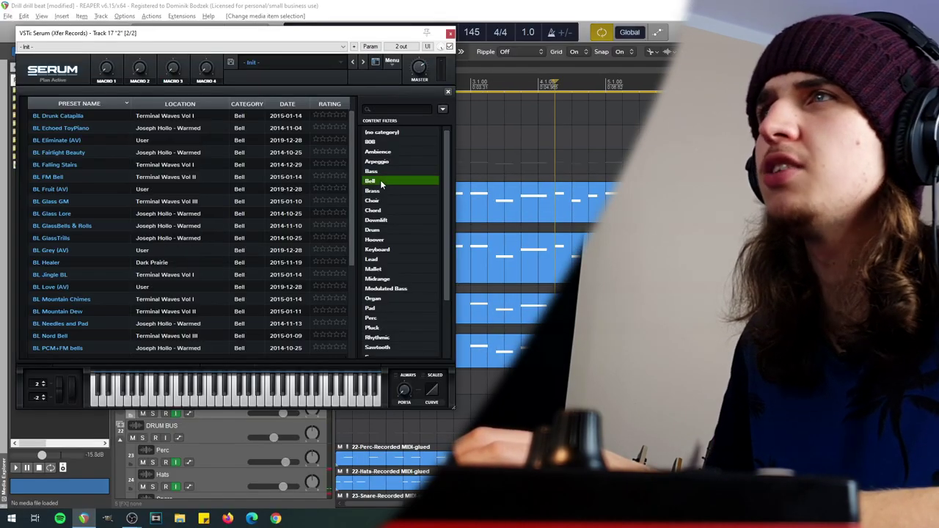
Step: Audition Serum's bell presets over the playing beat, from BL Drunk Catapilla through BL Falling Stairs and on to BL PCM+FM bells
{"action": "left_click", "coordinate": [87, 115]}
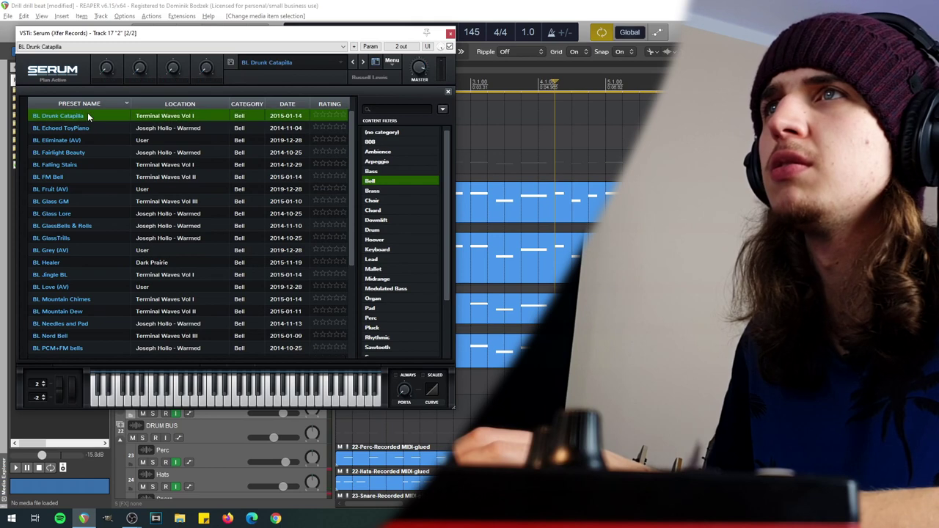
{"action": "key", "text": "space"}
{"action": "left_click", "coordinate": [93, 127]}
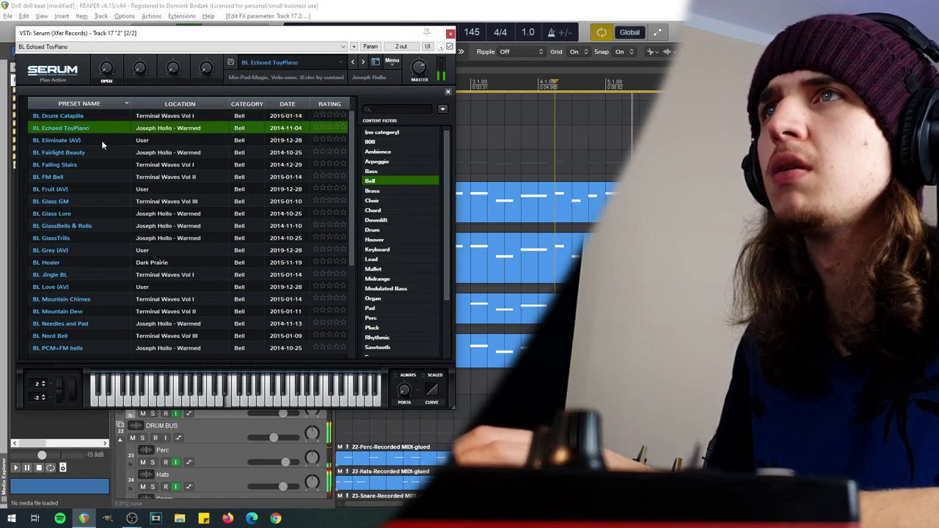
{"action": "left_click", "coordinate": [101, 140]}
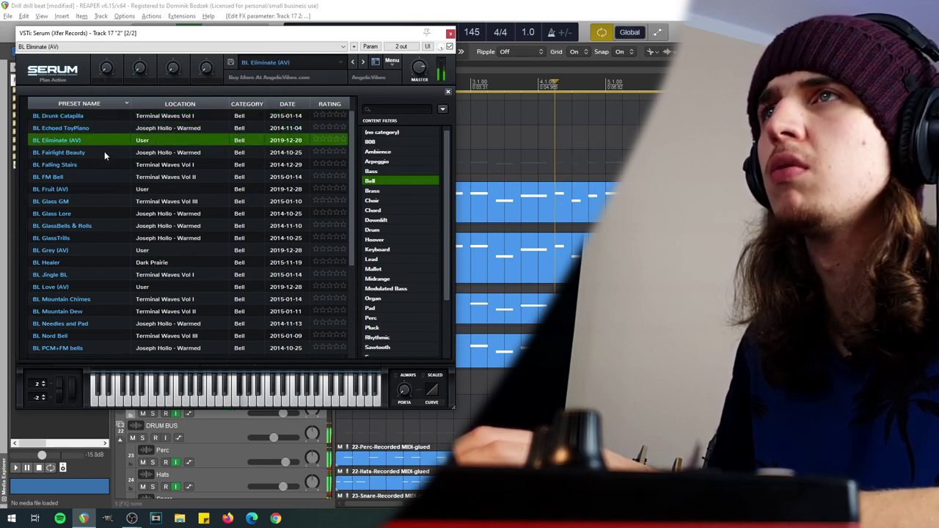
{"action": "left_click", "coordinate": [104, 152]}
{"action": "left_click", "coordinate": [101, 162]}
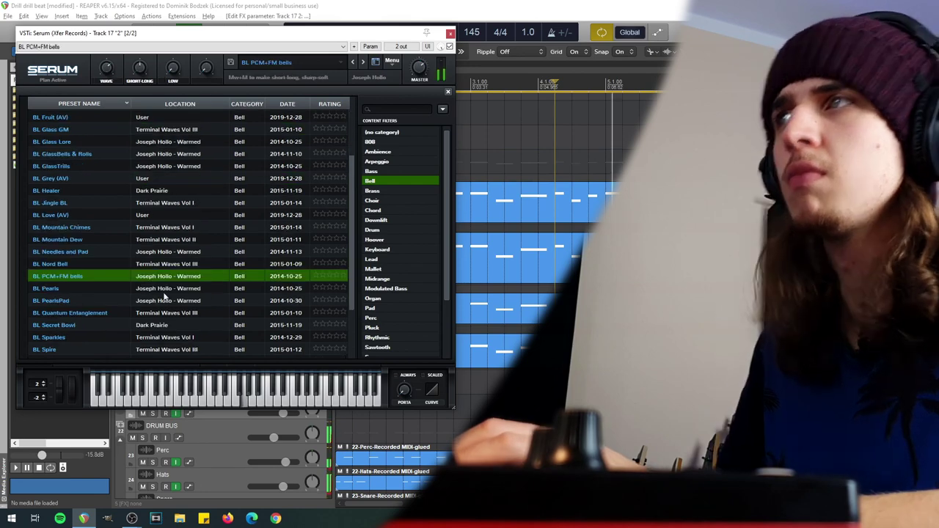
Step: Close Serum and lower track 2's volume to -0.57 dB
{"action": "left_click", "coordinate": [449, 34]}
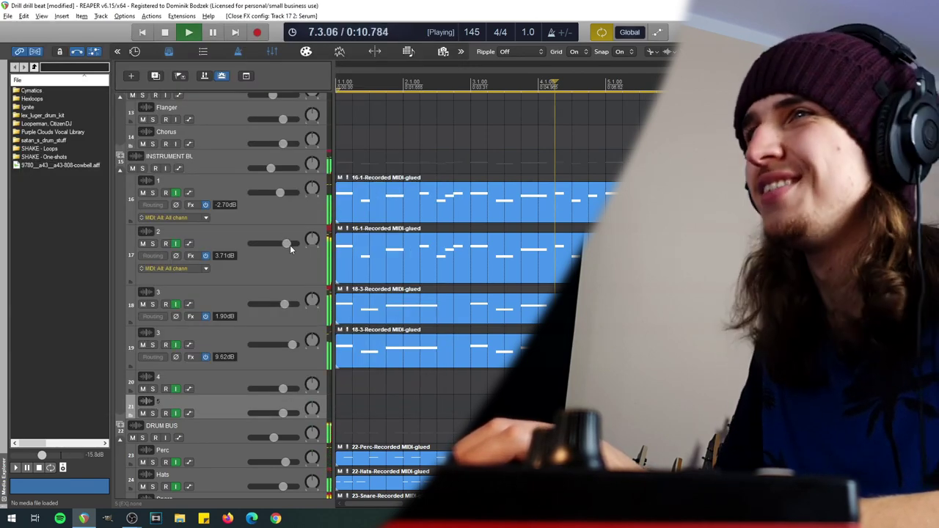
{"action": "left_click_drag", "start_coordinate": [290, 245], "coordinate": [287, 245]}
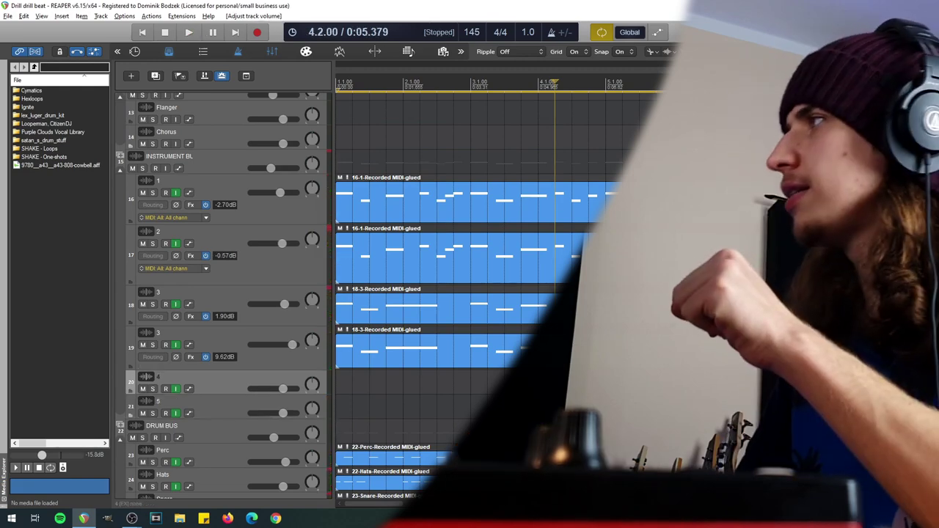
Step: Add the Xpand!2 instrument to track 4 and browse its preset categories
{"action": "key", "text": "f"}
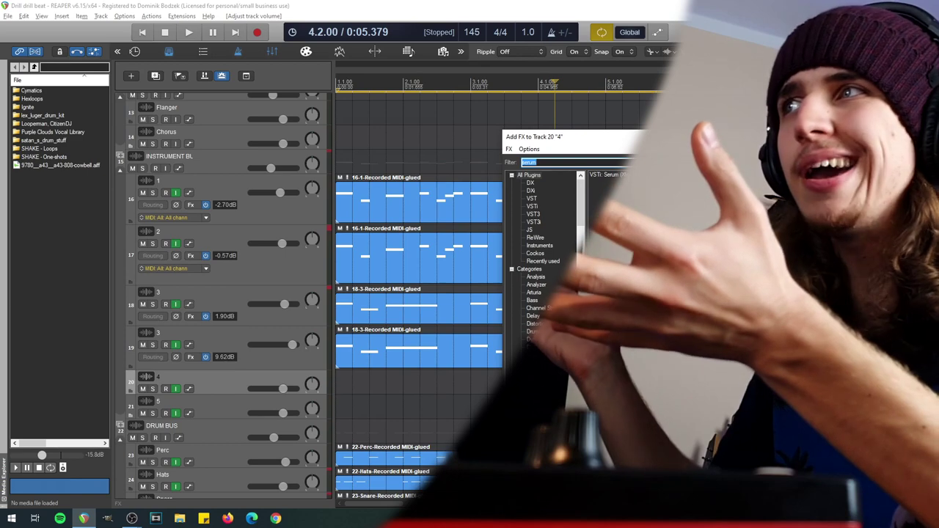
{"action": "type", "text": "k"}
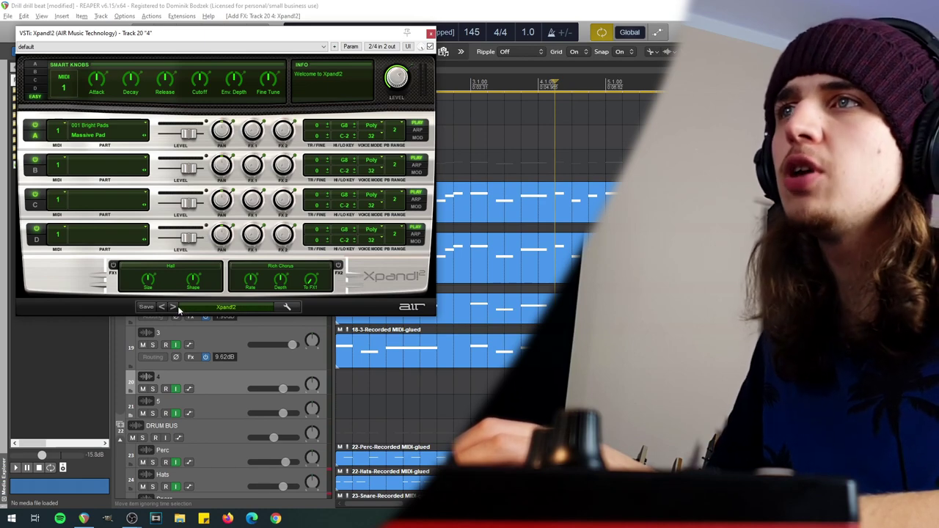
{"action": "left_click", "coordinate": [174, 307]}
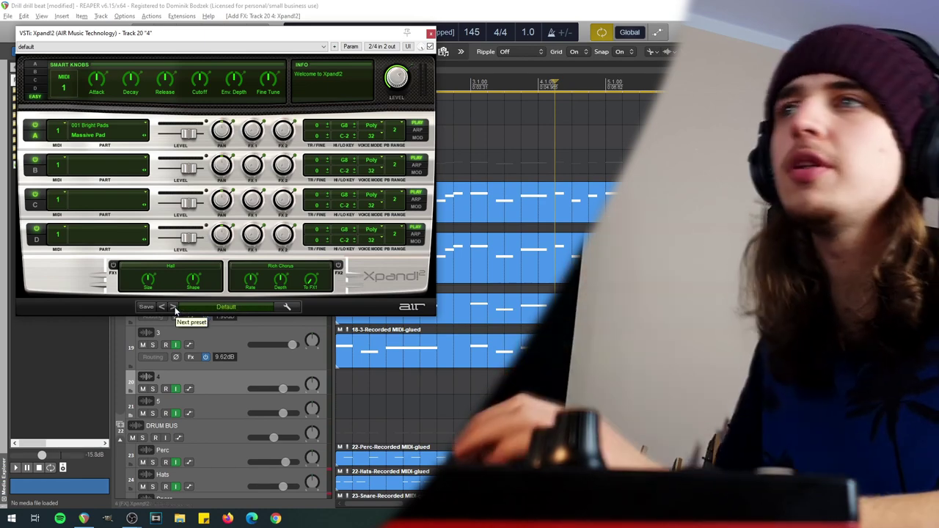
{"action": "left_click", "coordinate": [234, 309]}
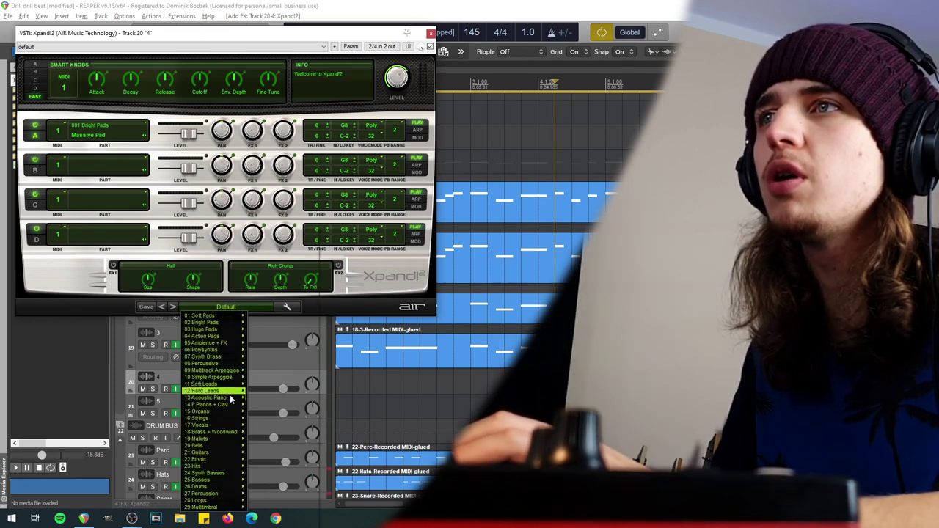
{"action": "mouse_move", "coordinate": [227, 393]}
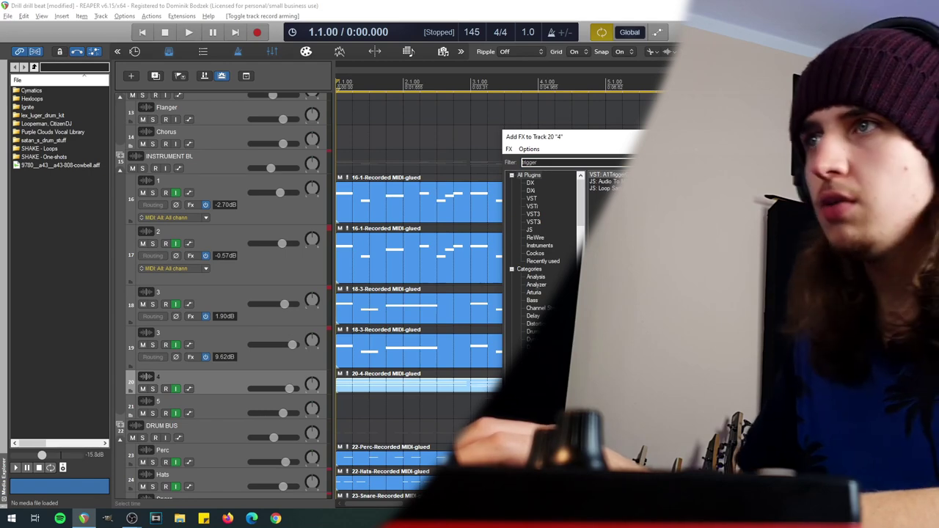
Step: Add the A1TriggerGate effect to track 4, solo the track while making it taller, and clear the solo
{"action": "key", "text": "Return"}
{"action": "left_click", "coordinate": [152, 389]}
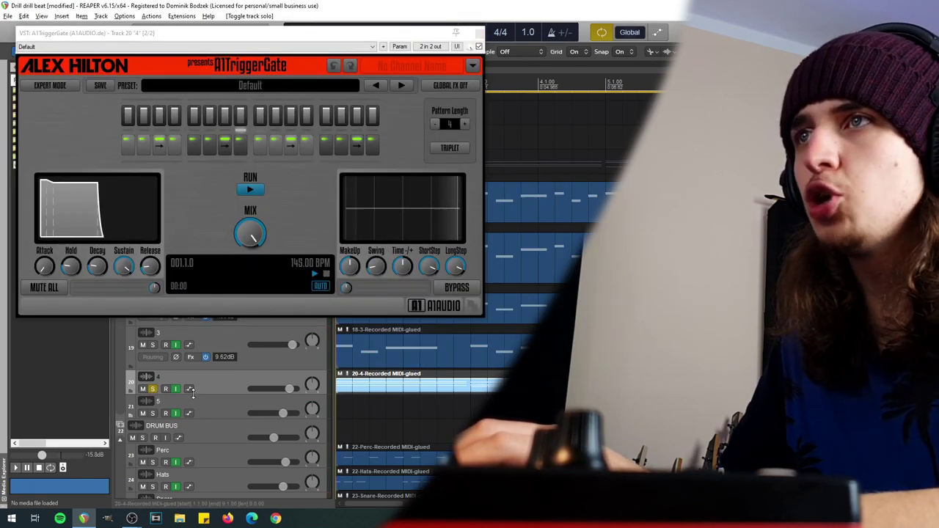
{"action": "left_click_drag", "start_coordinate": [193, 394], "coordinate": [193, 434]}
{"action": "left_click", "coordinate": [154, 390]}
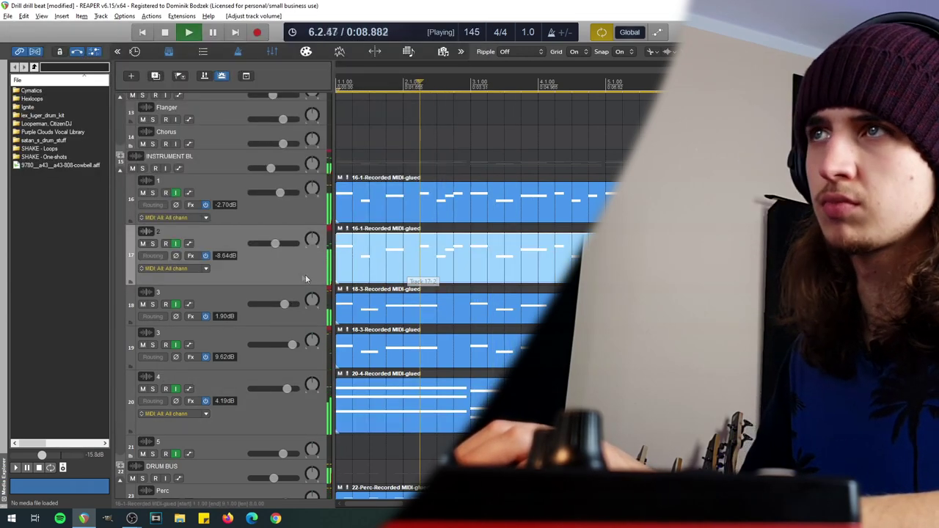
Step: Solo track 1, route a send from it to the Plate reverb track and start playback
{"action": "left_click", "coordinate": [152, 192]}
{"action": "key", "text": "space"}
{"action": "scroll", "coordinate": [194, 266], "scroll_direction": "up", "scroll_amount": 4}
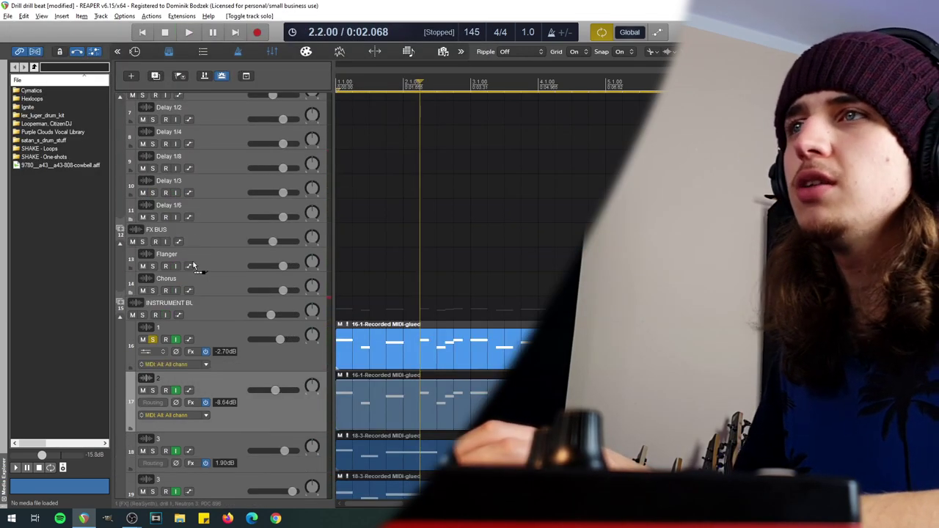
{"action": "scroll", "coordinate": [200, 176], "scroll_direction": "up", "scroll_amount": 3}
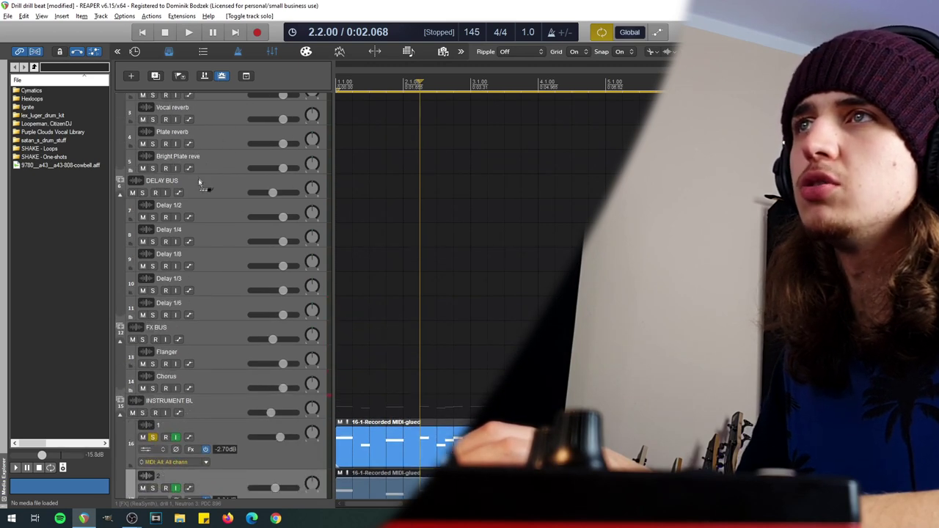
{"action": "left_click_drag", "start_coordinate": [217, 140], "coordinate": [218, 141]}
{"action": "key", "text": "space"}
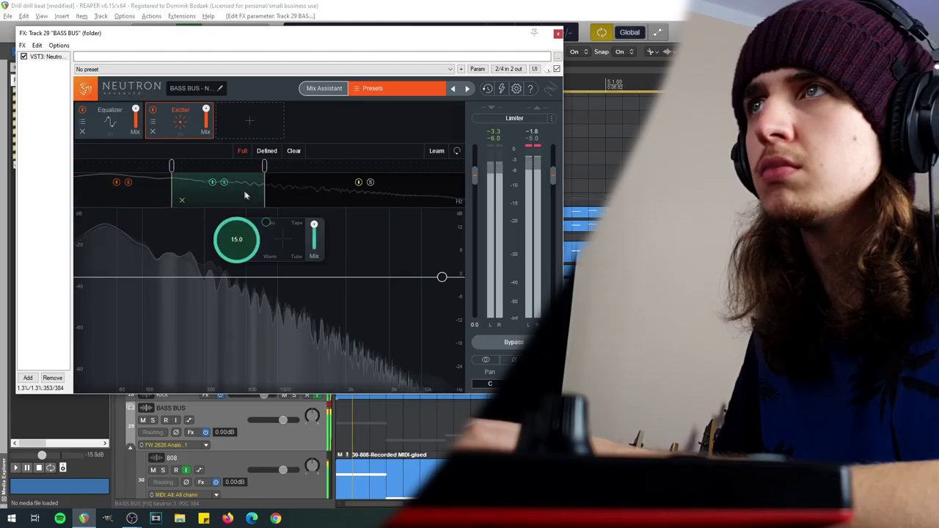
Step: In Neutron on the BASS BUS, select the Exciter's highest band and pull the Equalizer's low-frequency node 5 down
{"action": "left_click", "coordinate": [311, 200]}
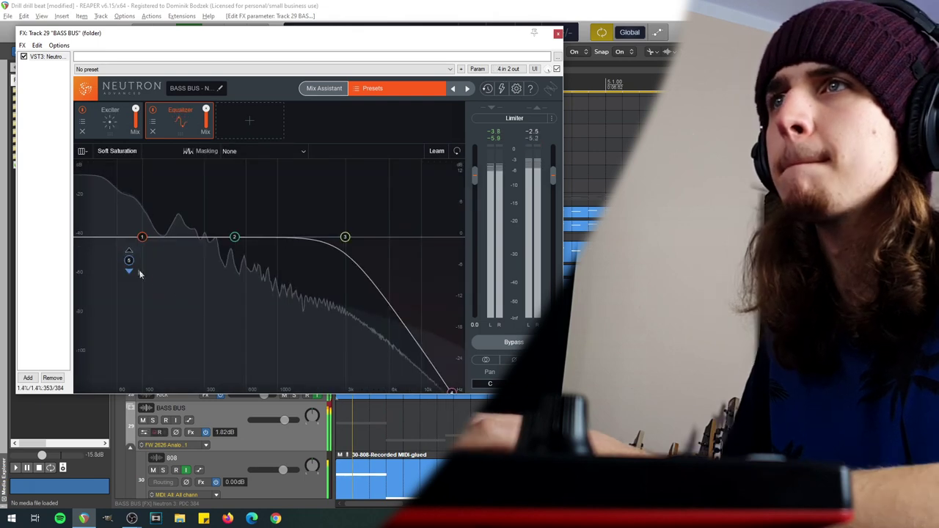
{"action": "left_click_drag", "start_coordinate": [125, 257], "coordinate": [115, 280]}
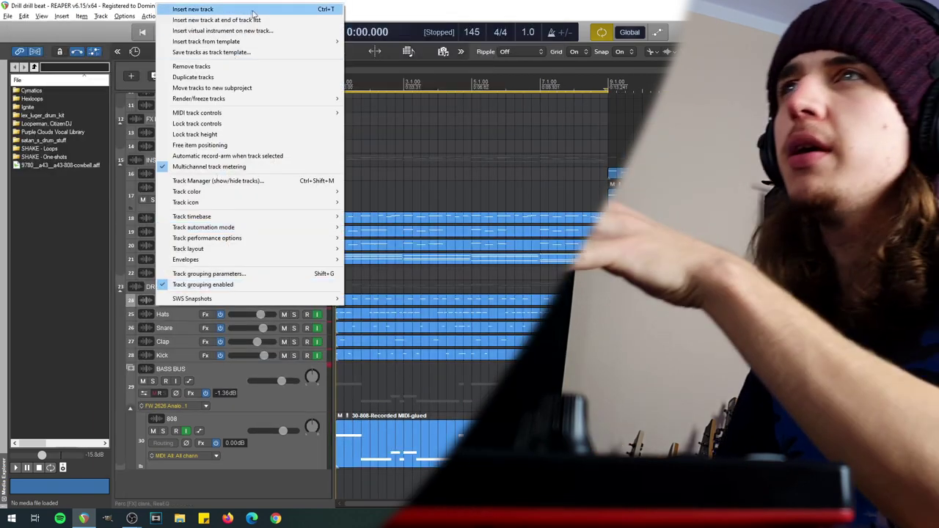
Step: Duplicate the Snare track in the drum bus by pasting a copy directly below it
{"action": "left_click", "coordinate": [169, 337]}
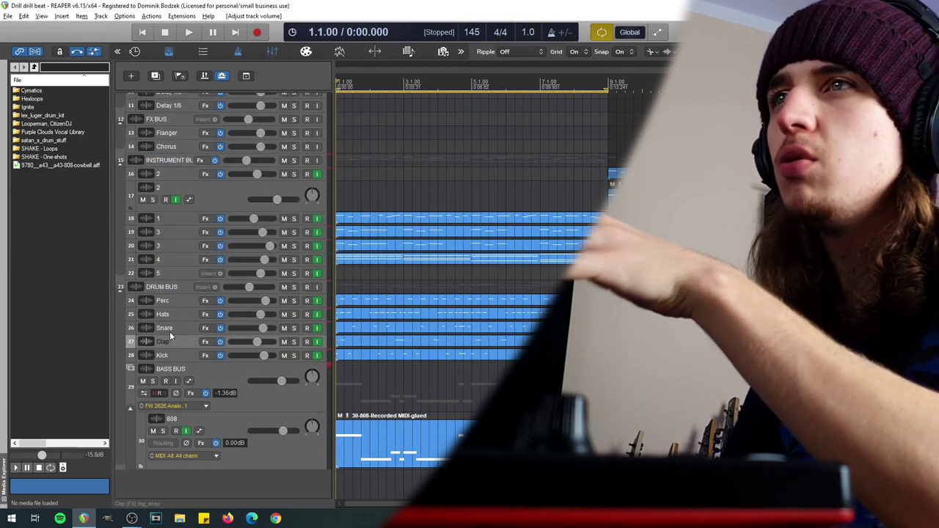
{"action": "left_click", "coordinate": [171, 331]}
{"action": "key", "text": "ctrl+v"}
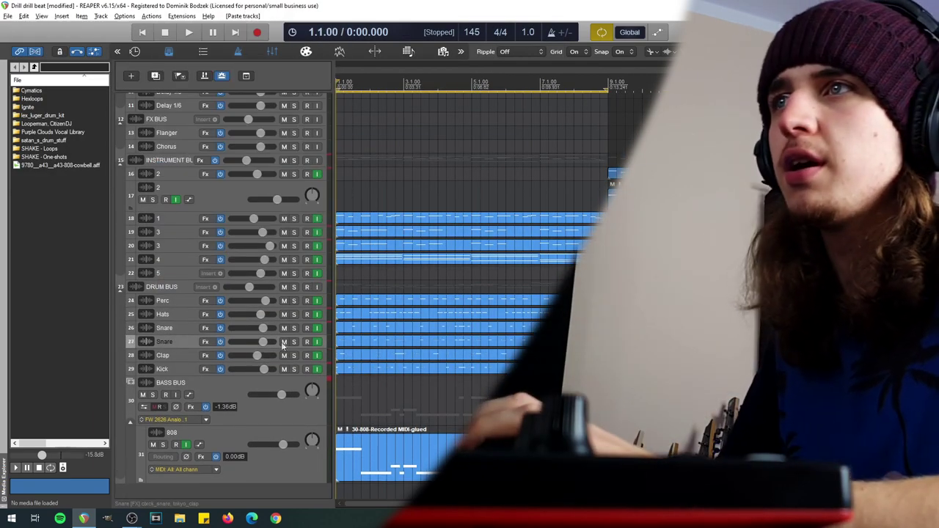
Step: Rename the duplicated Snare track to "Backing snare" and delete its MIDI item
{"action": "double_click", "coordinate": [167, 342]}
{"action": "type", "text": "Backing snare"}
{"action": "left_click", "coordinate": [353, 343]}
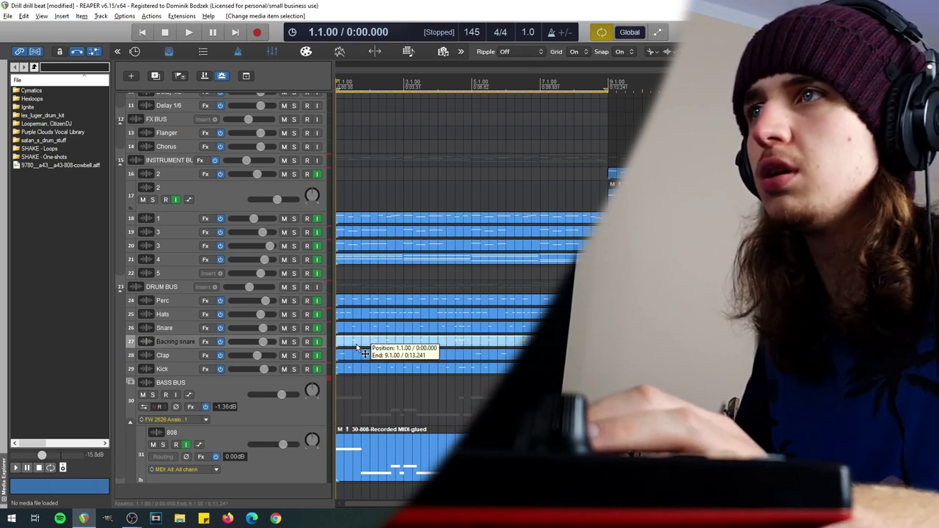
{"action": "key", "text": "Delete"}
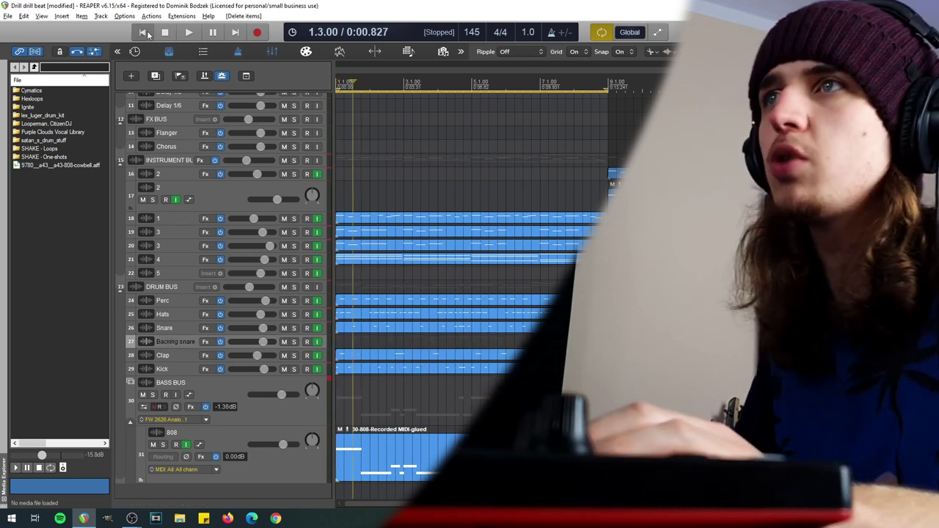
Step: Record a new MIDI part on the Backing snare track, stop recording and play the result back
{"action": "left_click", "coordinate": [256, 32]}
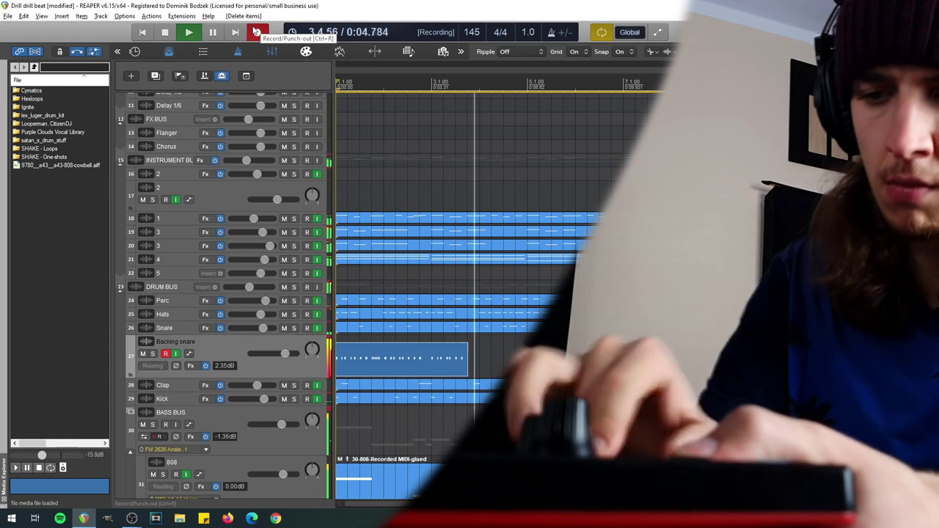
{"action": "key", "text": "space"}
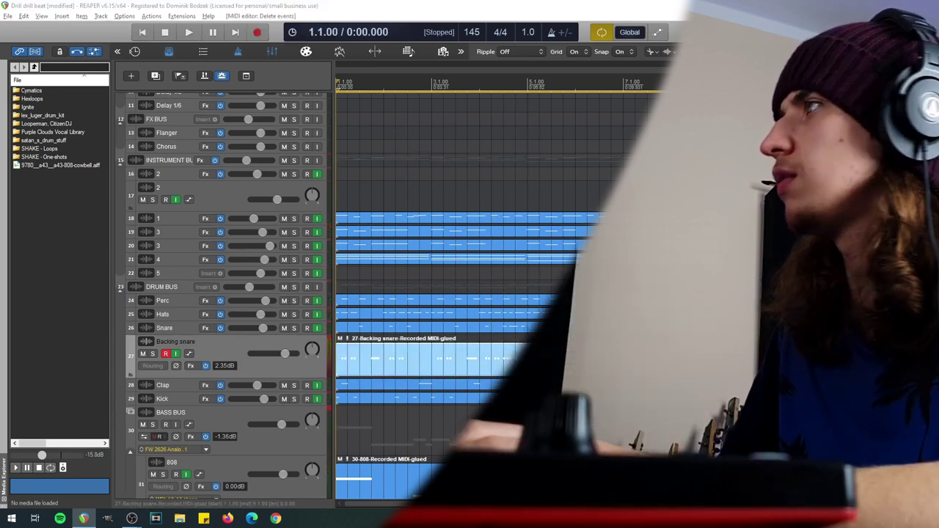
{"action": "key", "text": "space"}
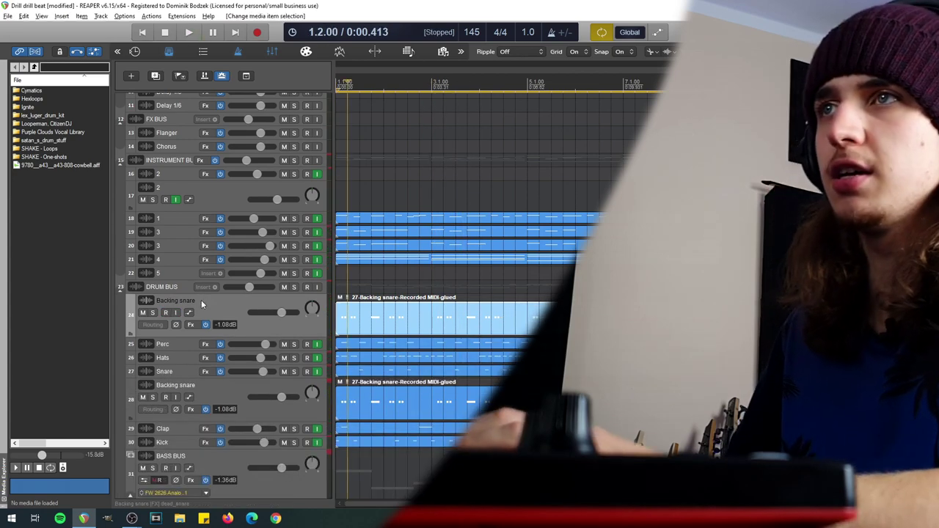
Step: Record a new MIDI part on the Backing snare copy directly below the DRUM BUS track
{"action": "key", "text": "ctrl+r"}
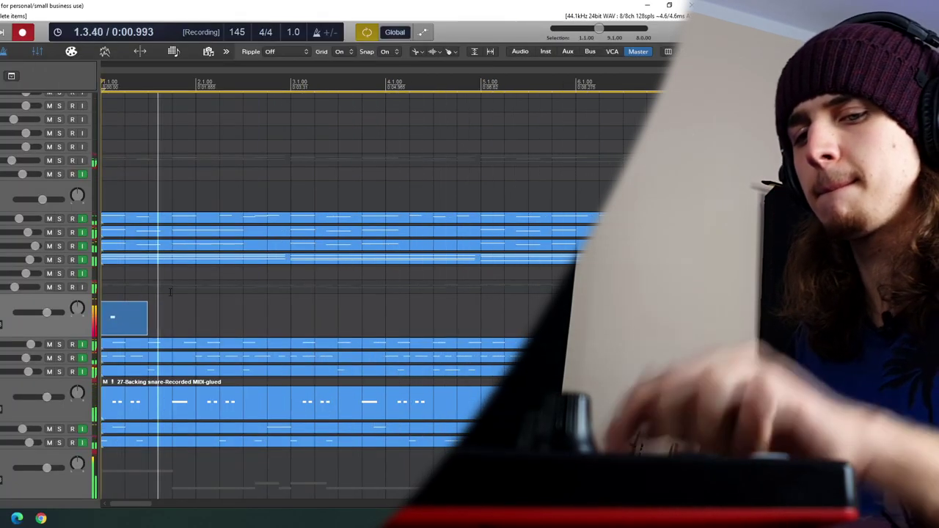